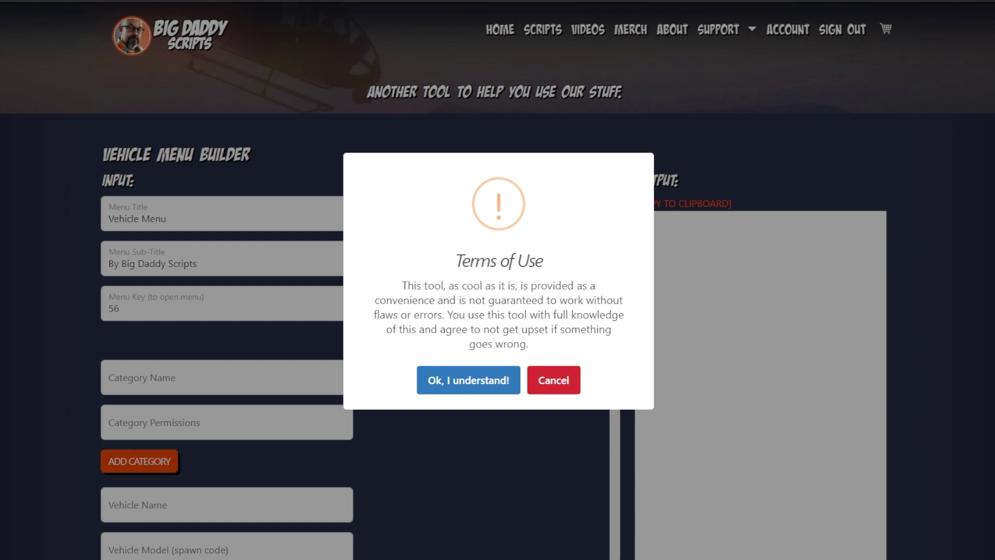
Accept the Terms of Use notice to reveal the empty menu builder form.
{"action": "left_click", "coordinate": [458, 380]}
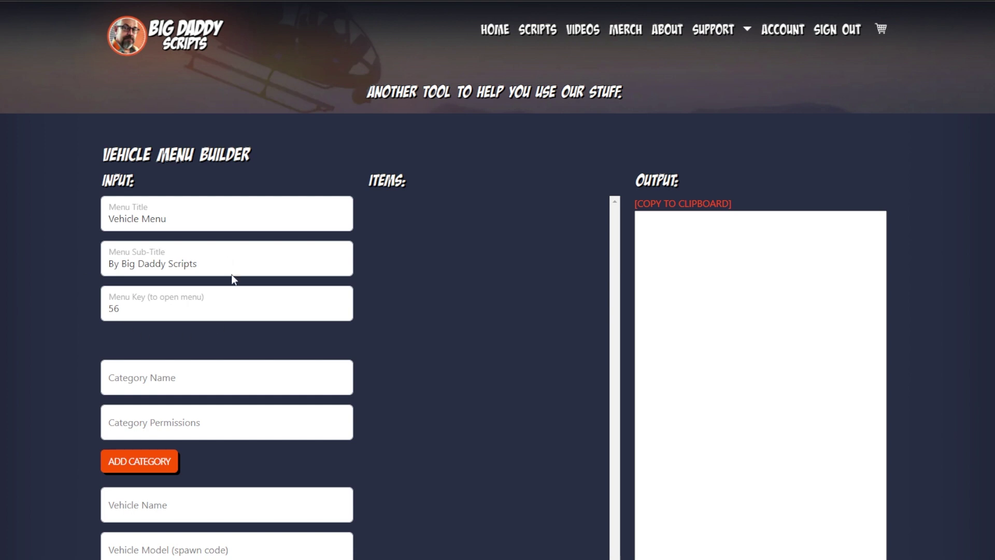
{"action": "triple_click", "coordinate": [195, 263]}
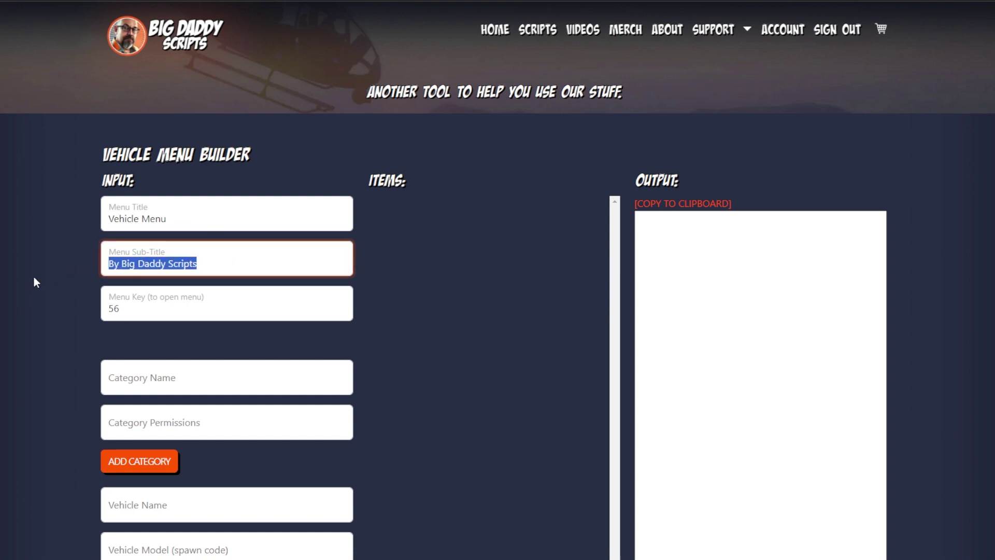
{"action": "left_click", "coordinate": [234, 260]}
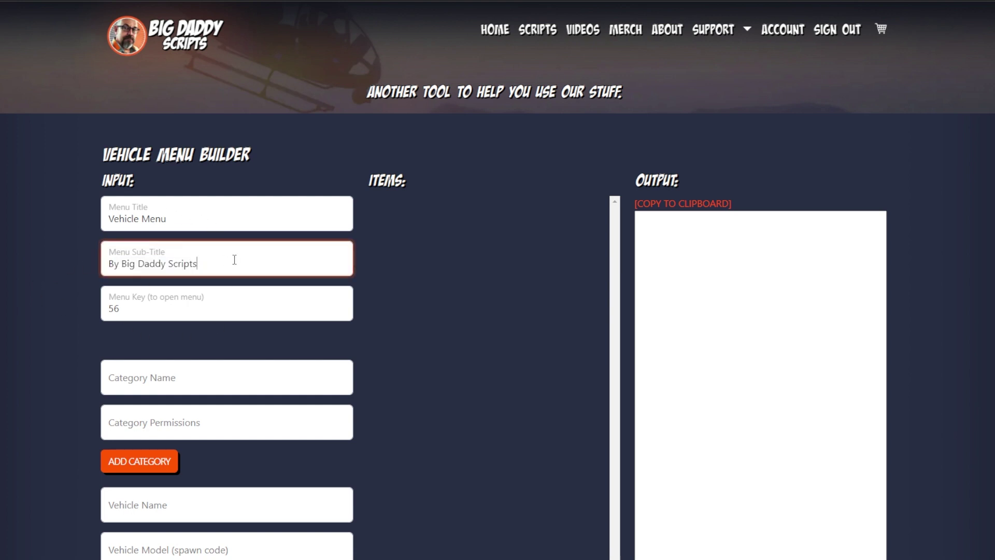
{"action": "double_click", "coordinate": [131, 310]}
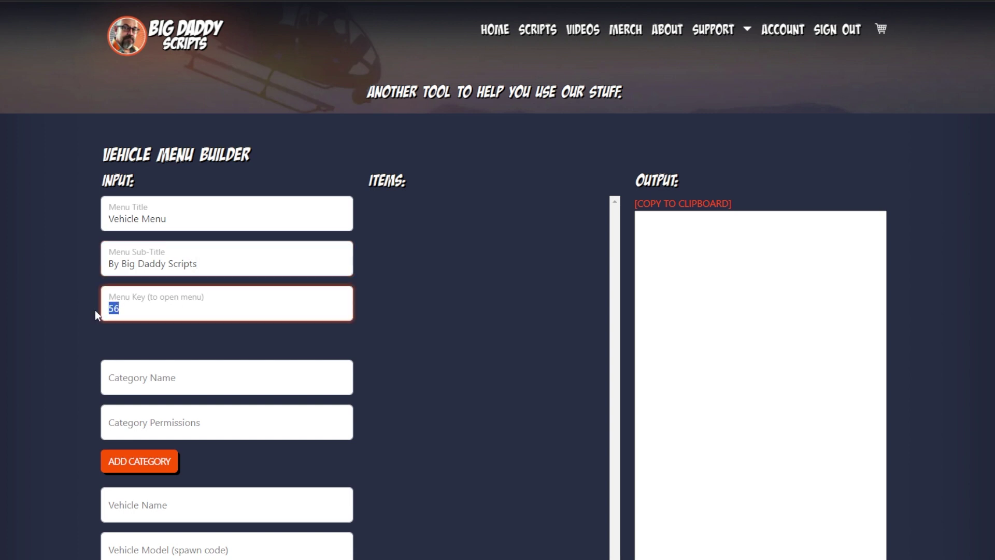
{"action": "left_click", "coordinate": [210, 311]}
{"action": "scroll", "coordinate": [234, 382], "scroll_direction": "down", "scroll_amount": 1}
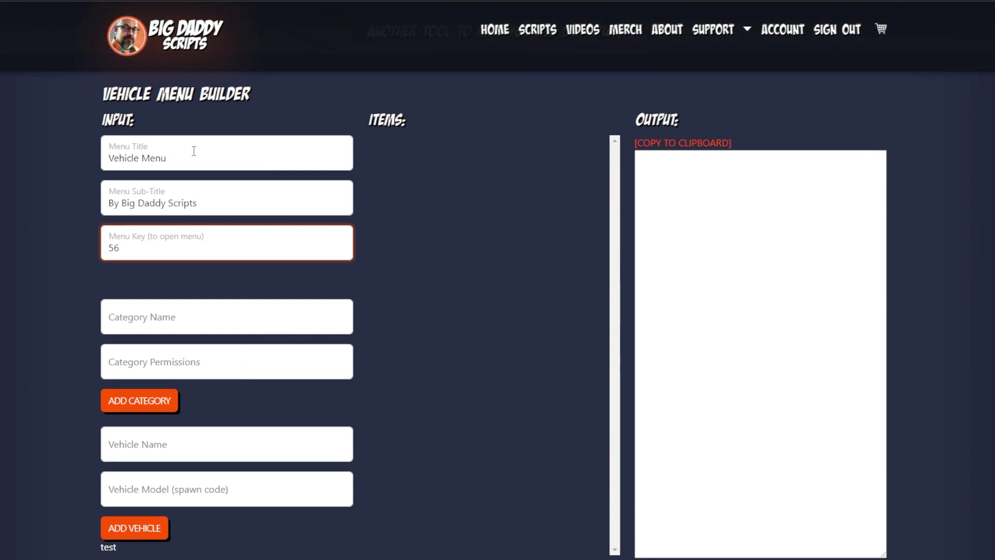
Add a category named BSCO with the permission leo.
{"action": "left_click", "coordinate": [193, 315]}
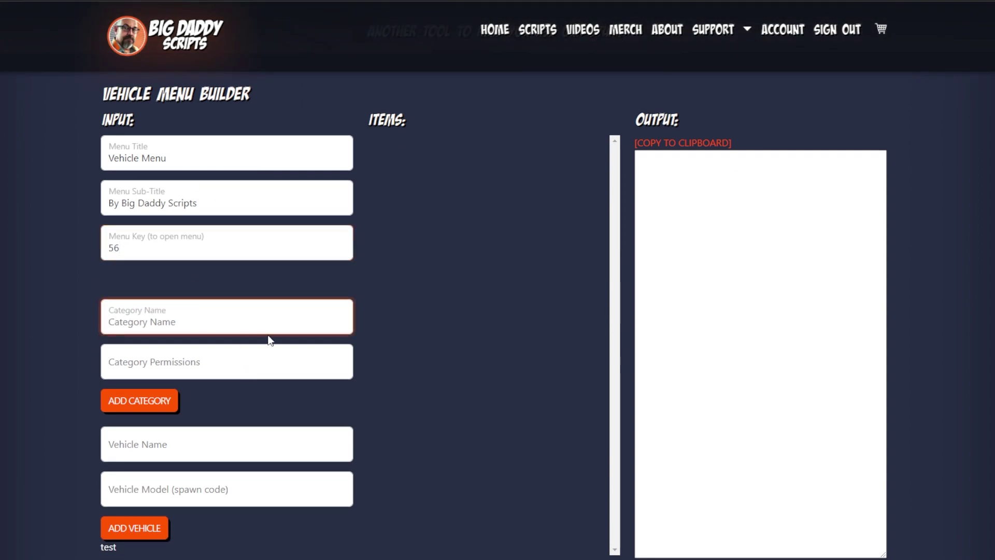
{"action": "type", "text": "BSCO"}
{"action": "left_click", "coordinate": [247, 366]}
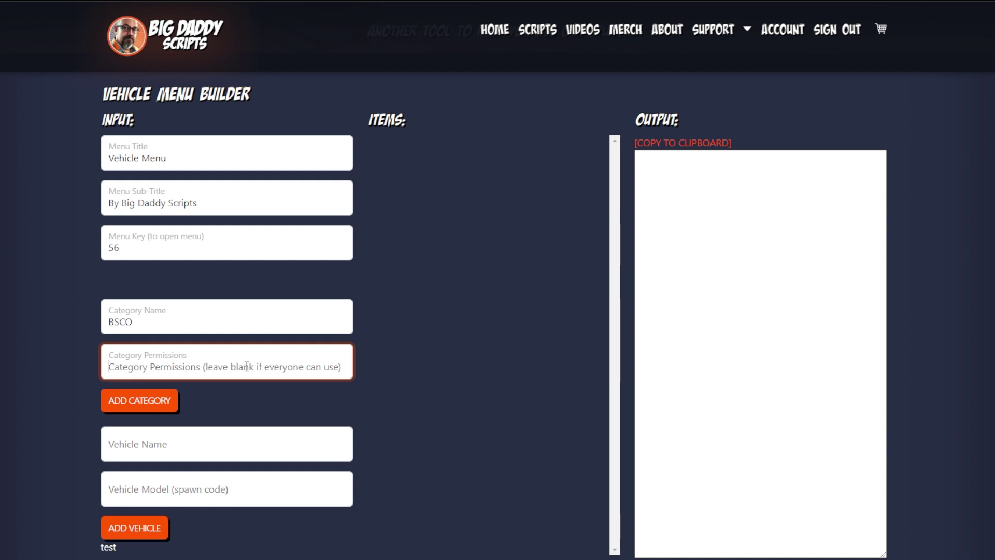
{"action": "type", "text": "leo"}
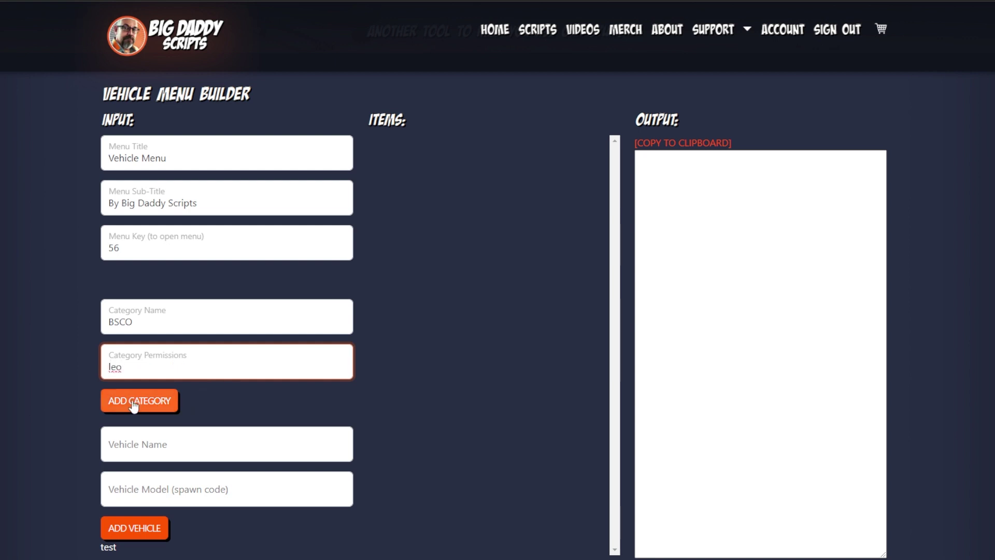
{"action": "left_click", "coordinate": [134, 405]}
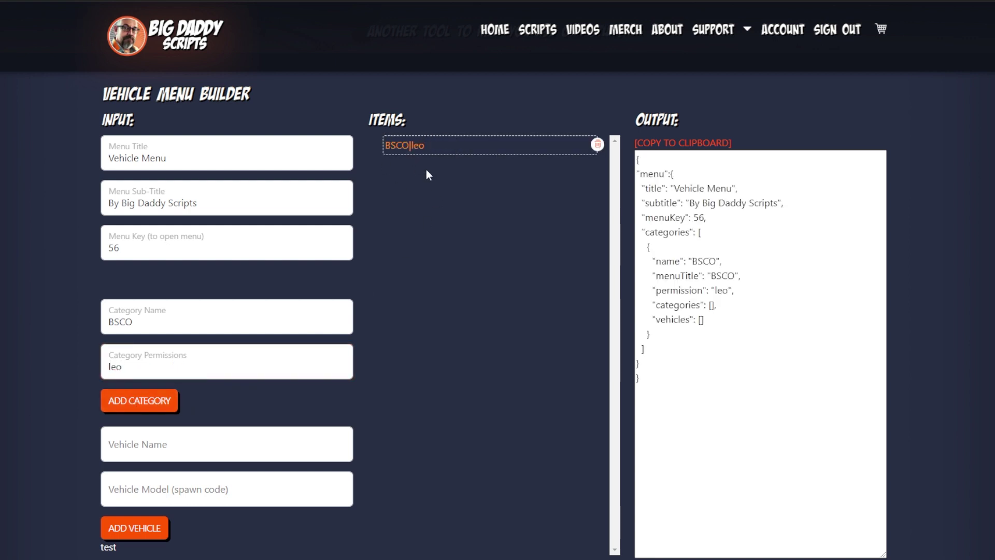
{"action": "double_click", "coordinate": [127, 322]}
{"action": "double_click", "coordinate": [116, 367]}
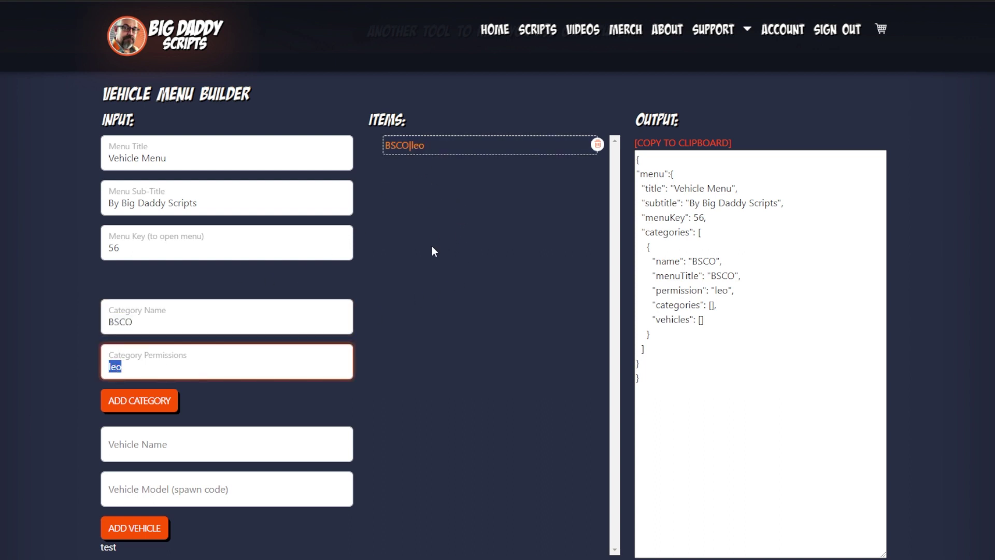
Add a new SUV category with the leo permission cleared.
{"action": "left_click", "coordinate": [155, 448]}
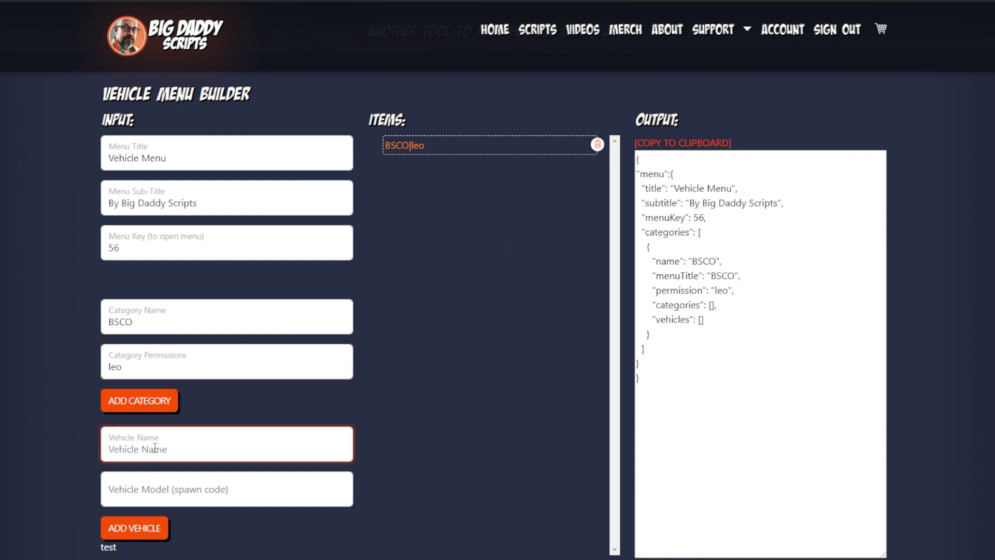
{"action": "left_click_drag", "start_coordinate": [158, 318], "coordinate": [45, 318]}
{"action": "type", "text": "SUV"}
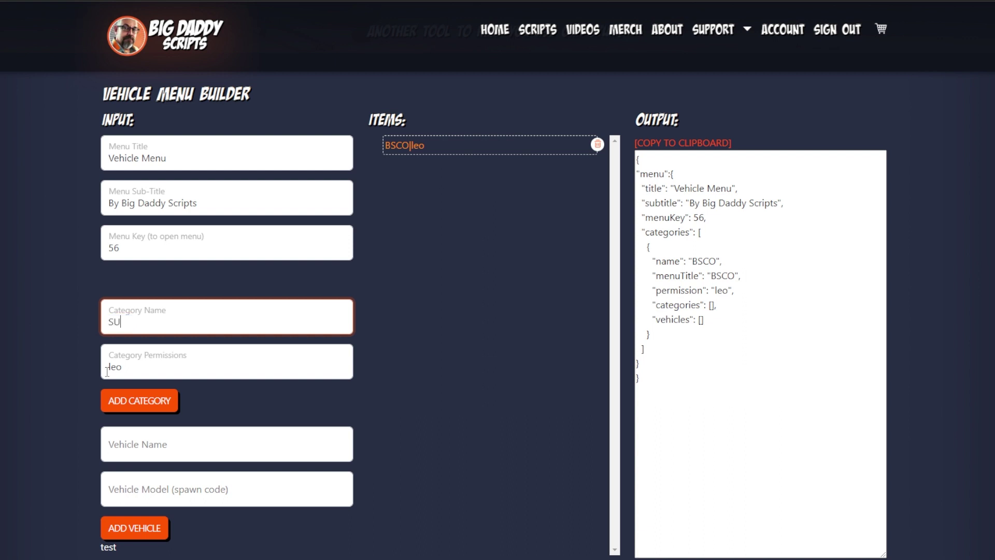
{"action": "key", "text": "Tab"}
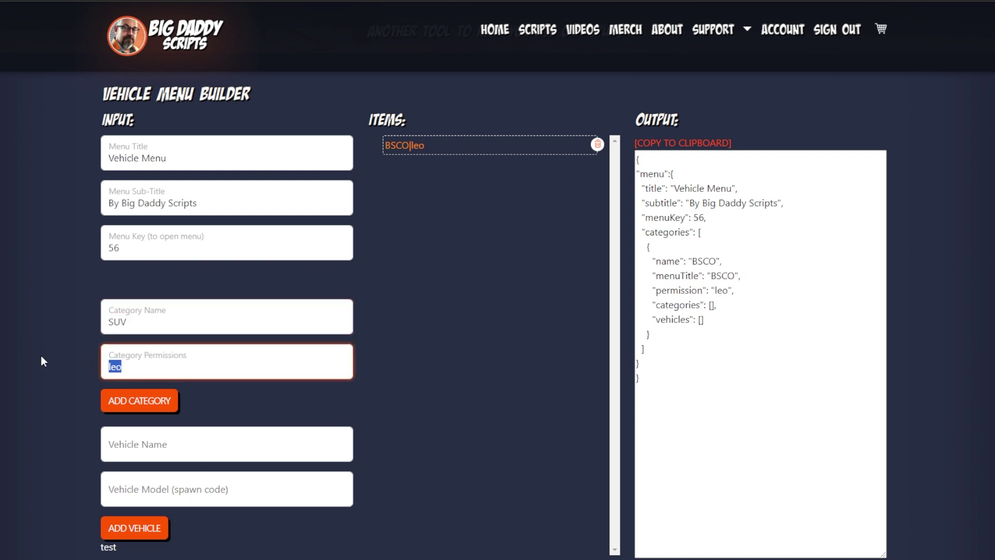
{"action": "key", "text": "BackSpace"}
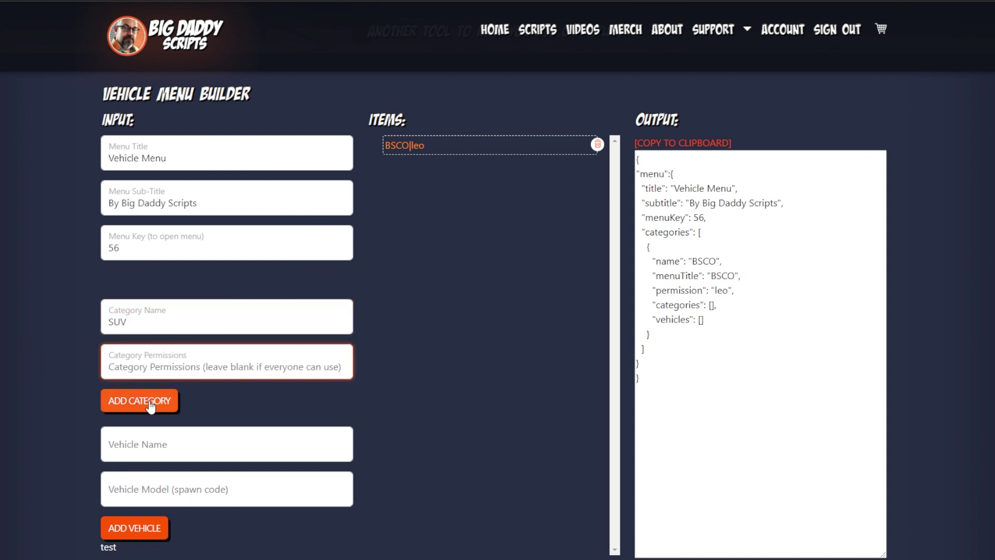
{"action": "key", "text": "Return"}
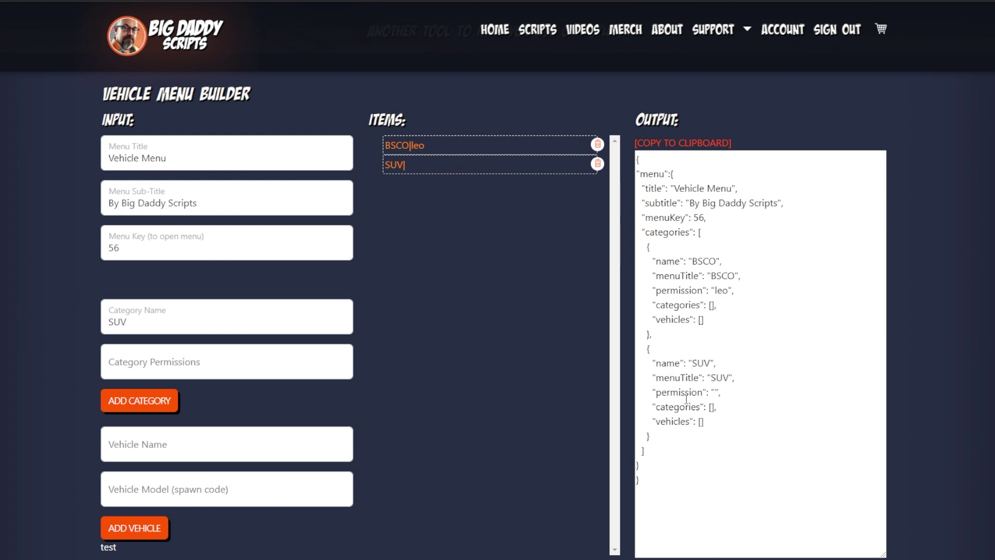
Nest the SUV category inside BSCO and check the nested categories in the output.
{"action": "left_click_drag", "start_coordinate": [414, 168], "coordinate": [443, 170]}
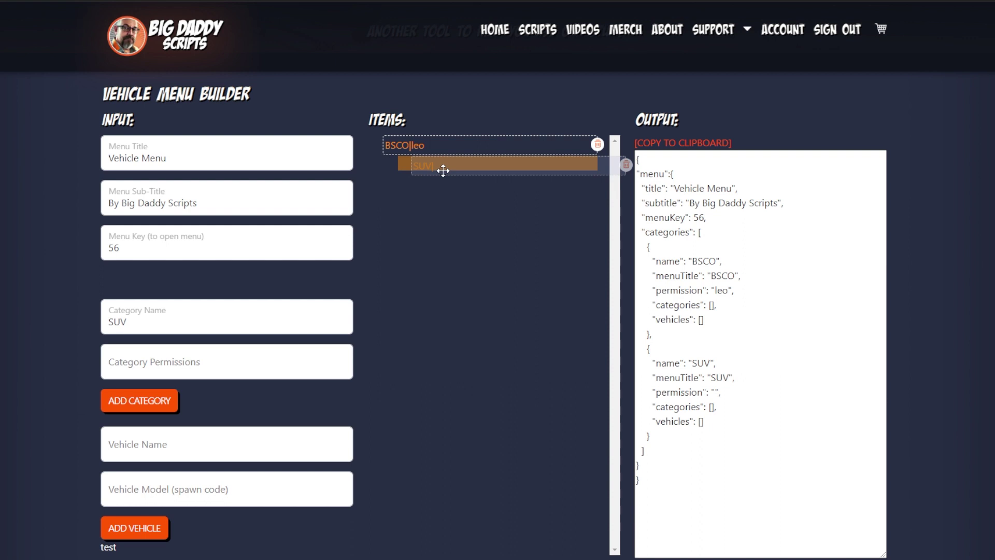
{"action": "left_click_drag", "start_coordinate": [443, 170], "coordinate": [441, 181]}
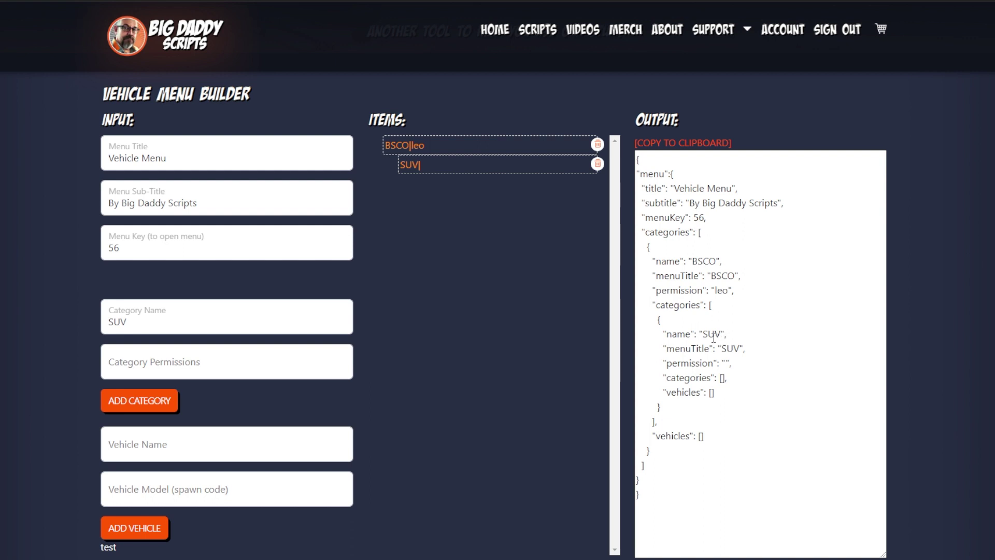
{"action": "double_click", "coordinate": [677, 305]}
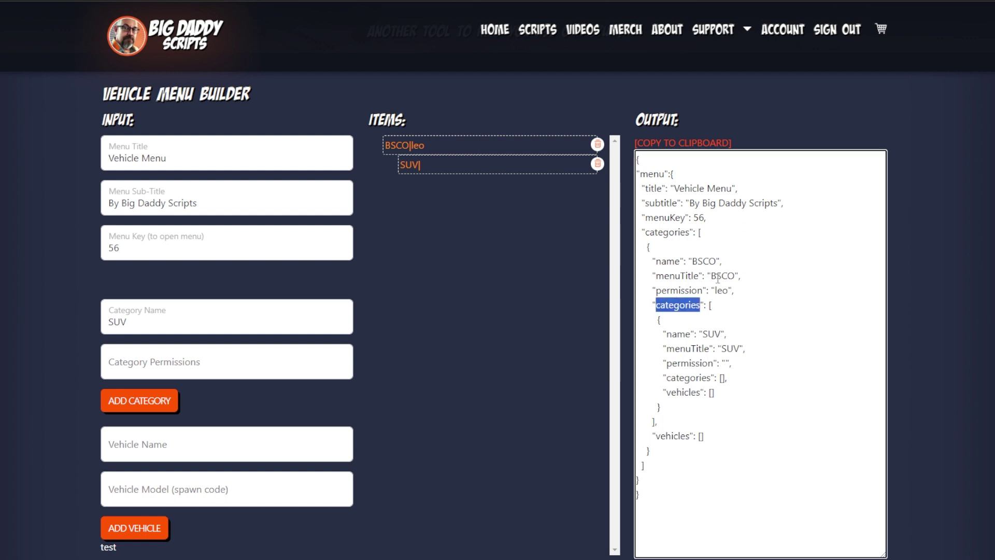
{"action": "double_click", "coordinate": [717, 276]}
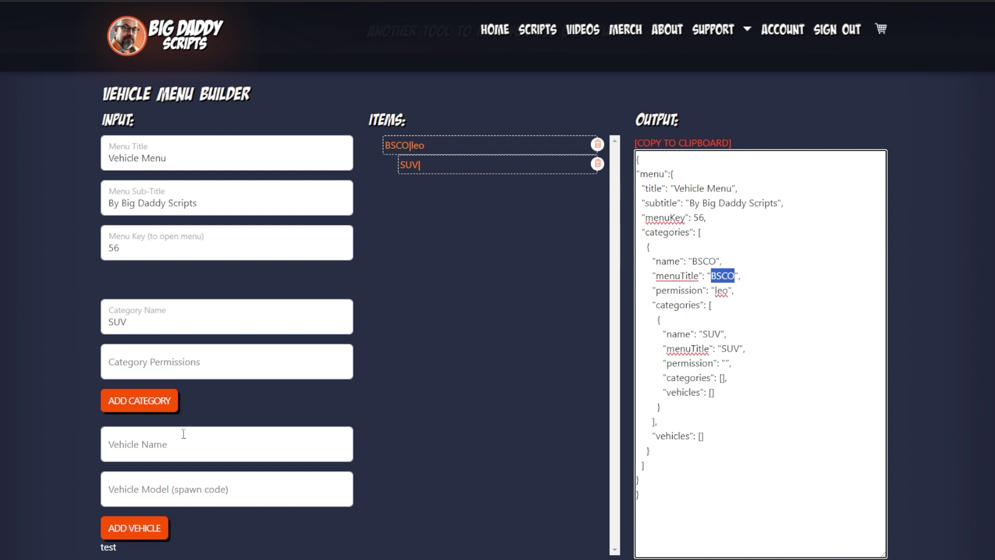
{"action": "left_click", "coordinate": [176, 447]}
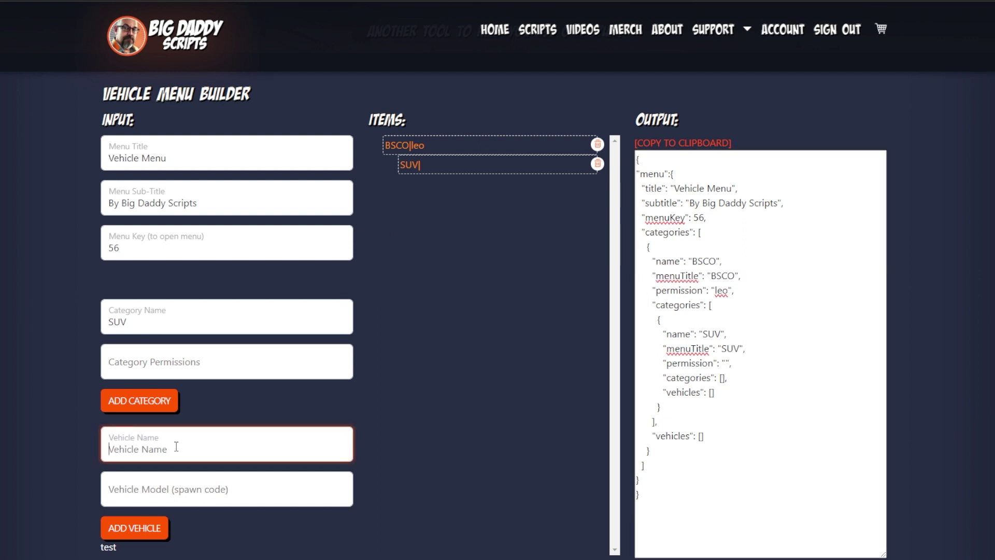
Add a Tahoe vehicle with spawn code thoe and nest it inside SUV.
{"action": "type", "text": "Tahoe"}
{"action": "key", "text": "Tab"}
{"action": "type", "text": "thoe"}
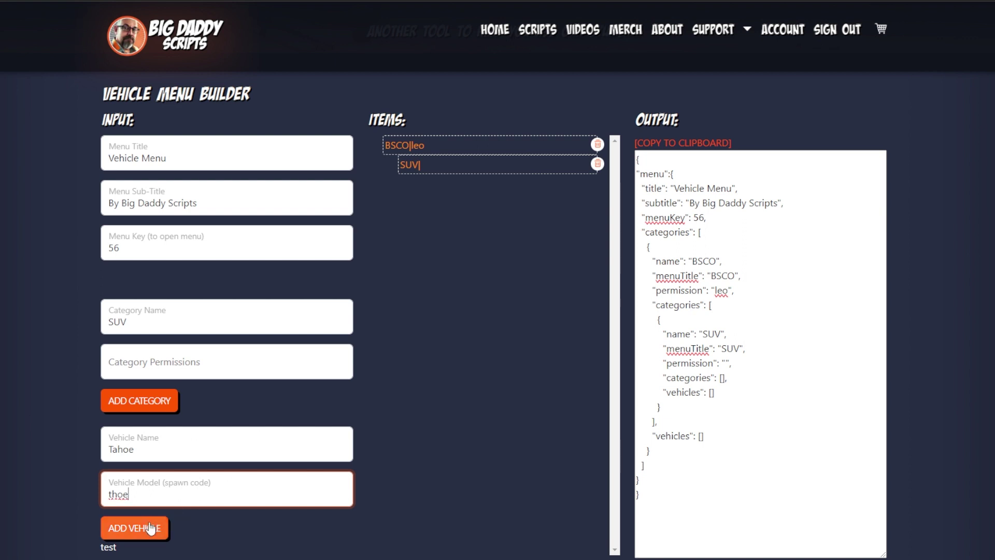
{"action": "left_click", "coordinate": [155, 528]}
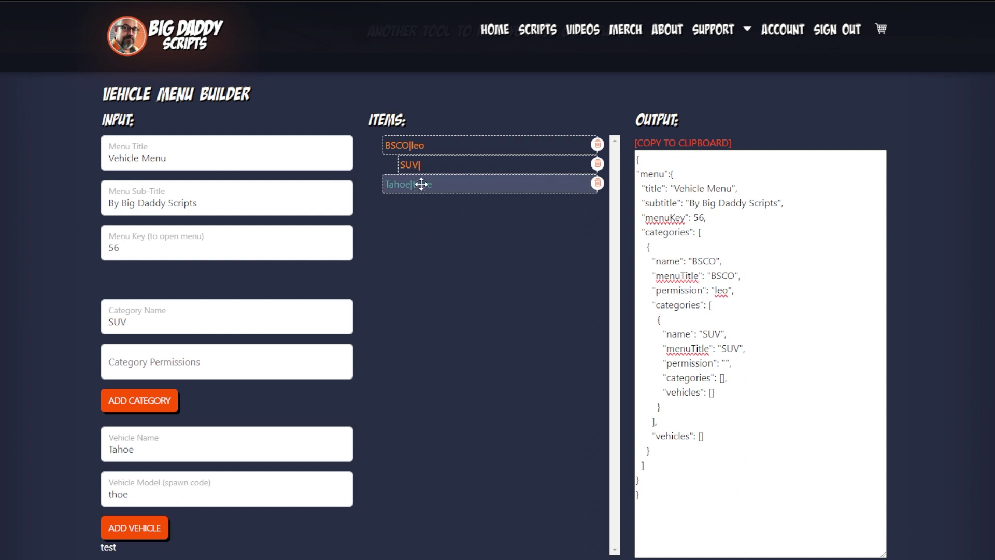
{"action": "left_click_drag", "start_coordinate": [421, 184], "coordinate": [438, 182]}
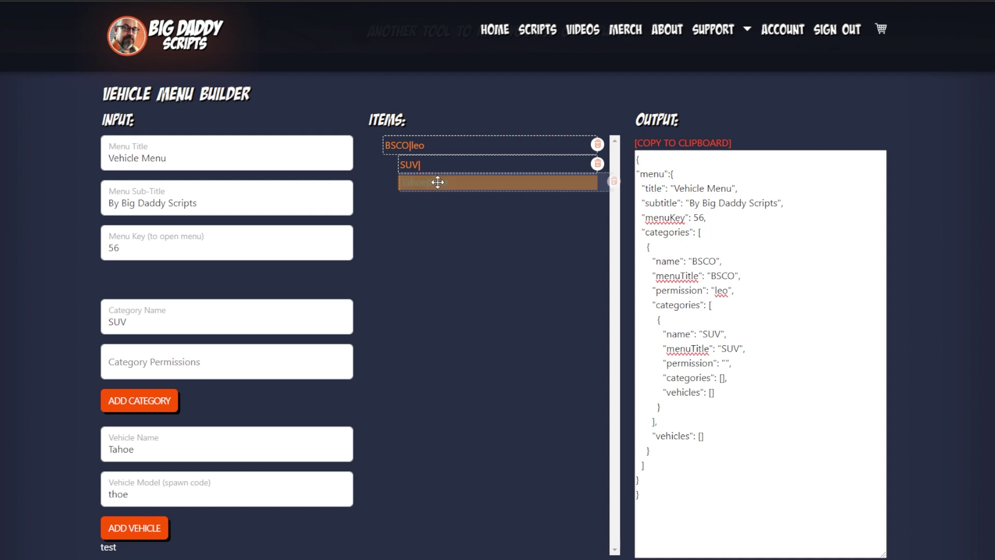
{"action": "left_click_drag", "start_coordinate": [438, 182], "coordinate": [455, 183]}
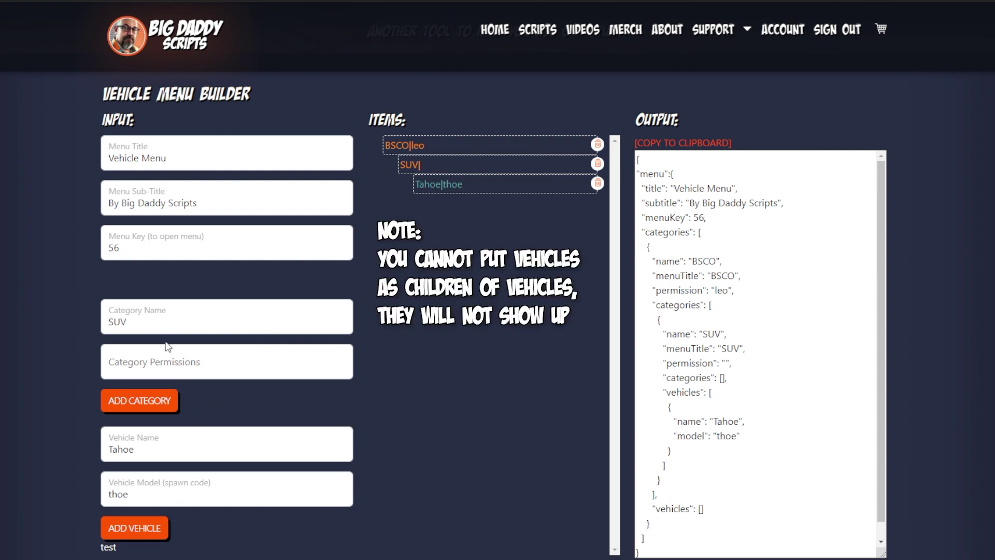
{"action": "left_click_drag", "start_coordinate": [155, 322], "coordinate": [12, 320]}
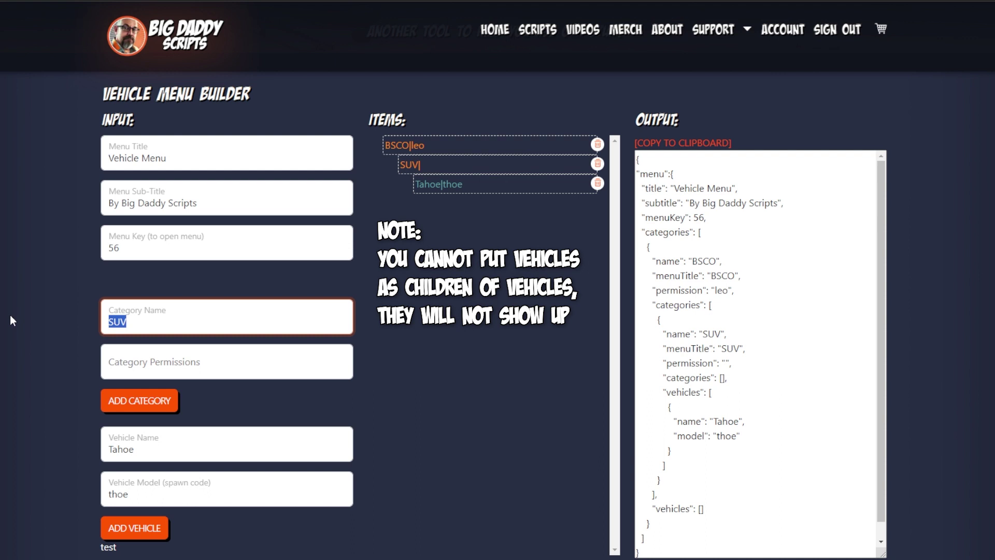
Add a COUPE category and nest it under BSCO.
{"action": "type", "text": "COUPE"}
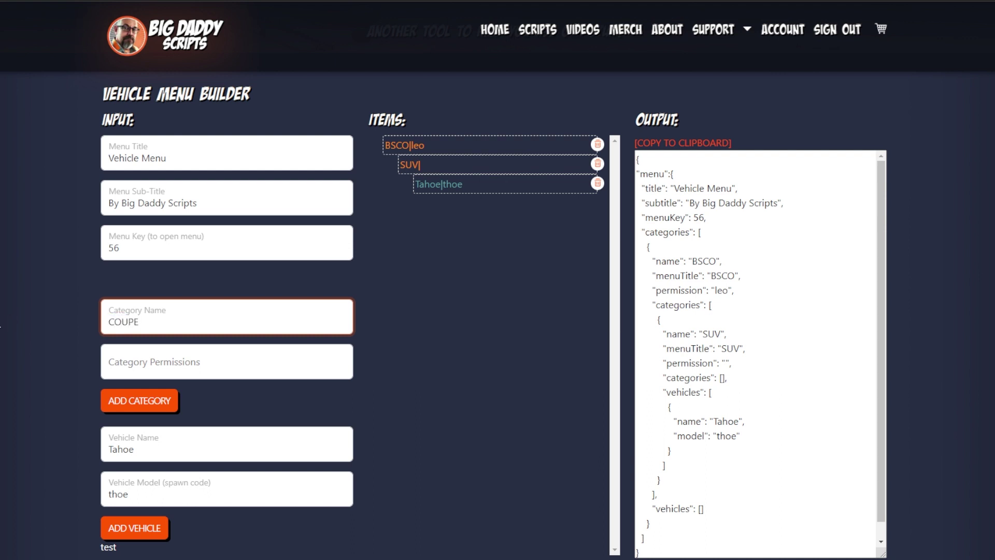
{"action": "left_click", "coordinate": [142, 401]}
{"action": "left_click_drag", "start_coordinate": [410, 204], "coordinate": [320, 456]}
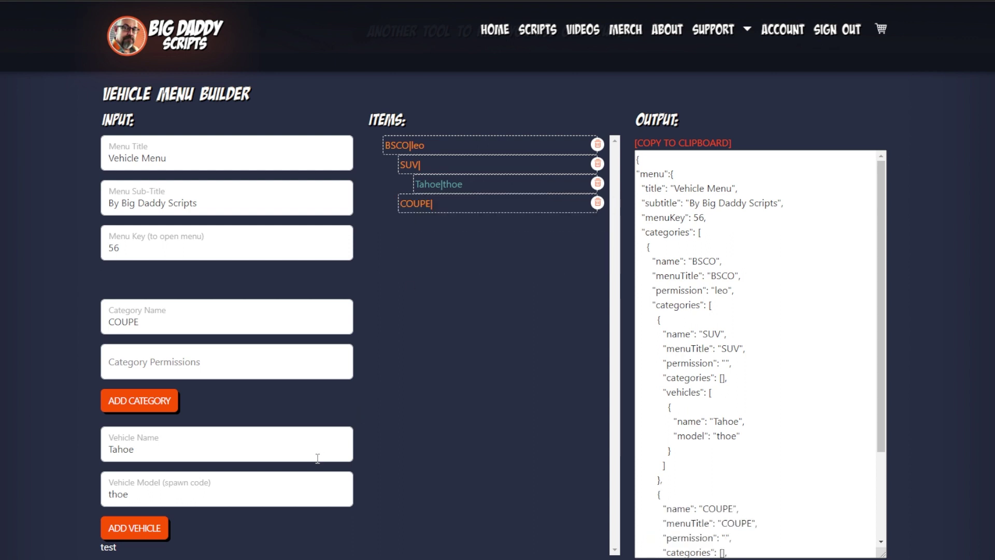
Add a Crown Vic vehicle with spawn code cvic and nest it under COUPE.
{"action": "left_click_drag", "start_coordinate": [142, 444], "coordinate": [23, 441]}
{"action": "type", "text": "Crown Vic"}
{"action": "left_click_drag", "start_coordinate": [166, 497], "coordinate": [104, 488]}
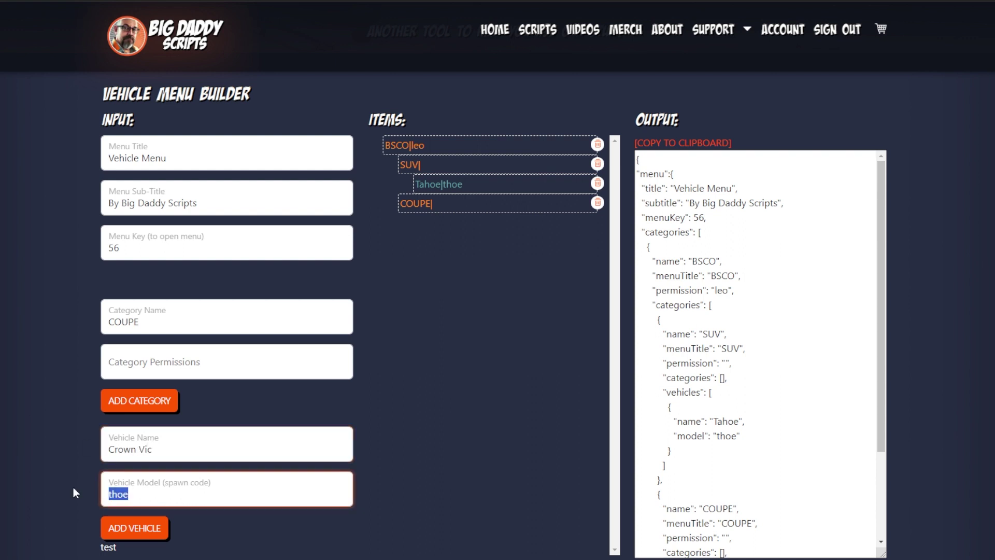
{"action": "type", "text": "cvic"}
{"action": "left_click", "coordinate": [116, 529]}
{"action": "left_click_drag", "start_coordinate": [417, 223], "coordinate": [456, 223]}
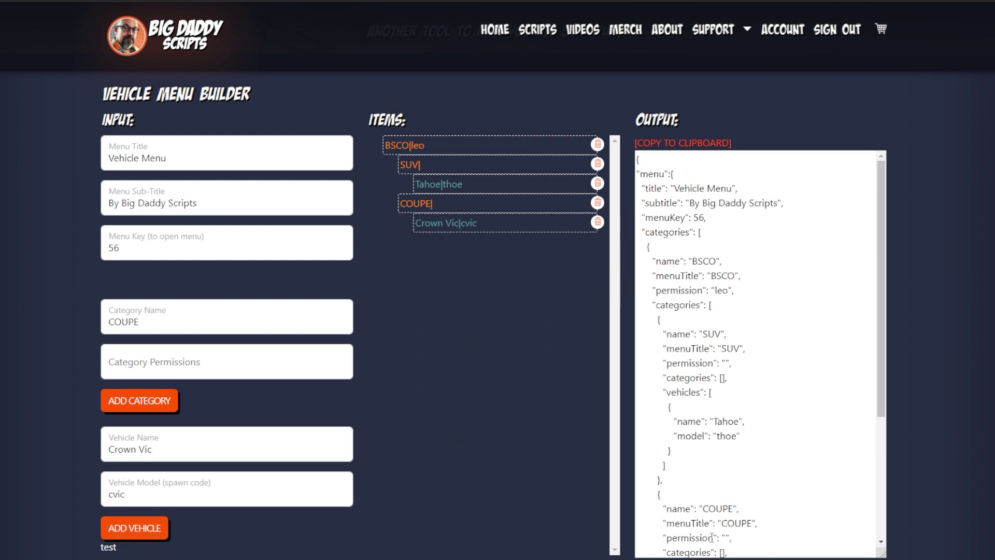
Review the COUPE block in the output, then reload the builder page.
{"action": "scroll", "coordinate": [744, 484], "scroll_direction": "down", "scroll_amount": 3}
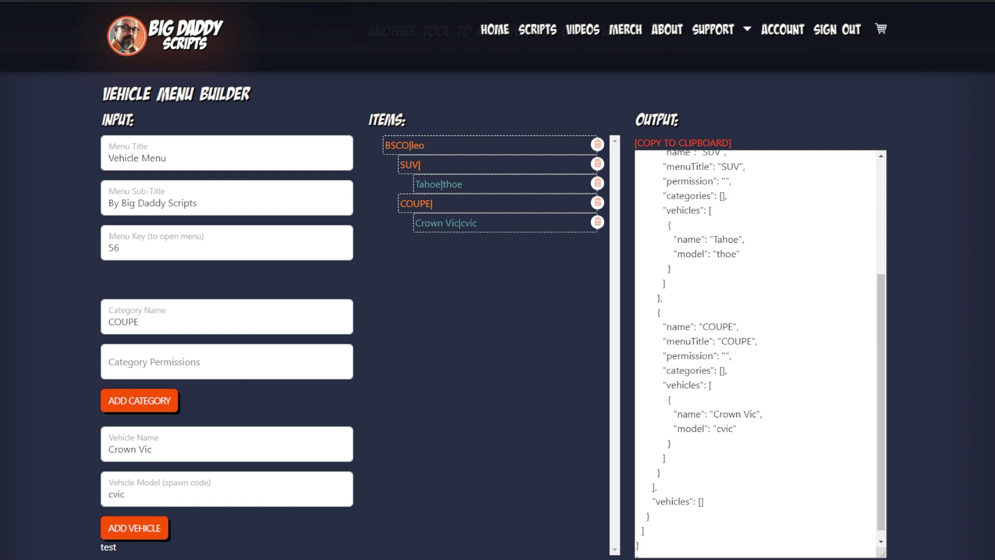
{"action": "key", "text": "F5"}
Accept the terms again and paste the saved menu JSON into the Output box.
{"action": "left_click", "coordinate": [470, 379]}
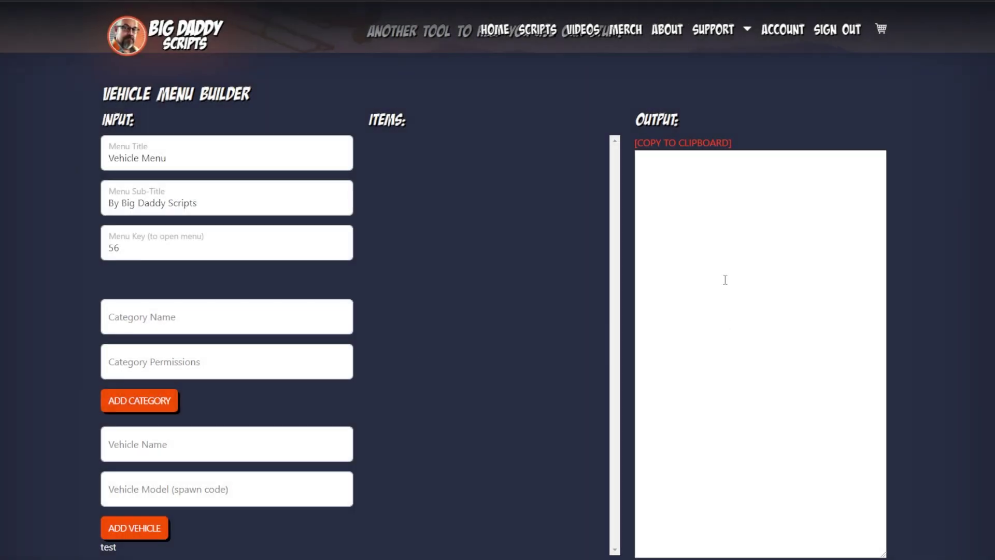
{"action": "left_click", "coordinate": [710, 214]}
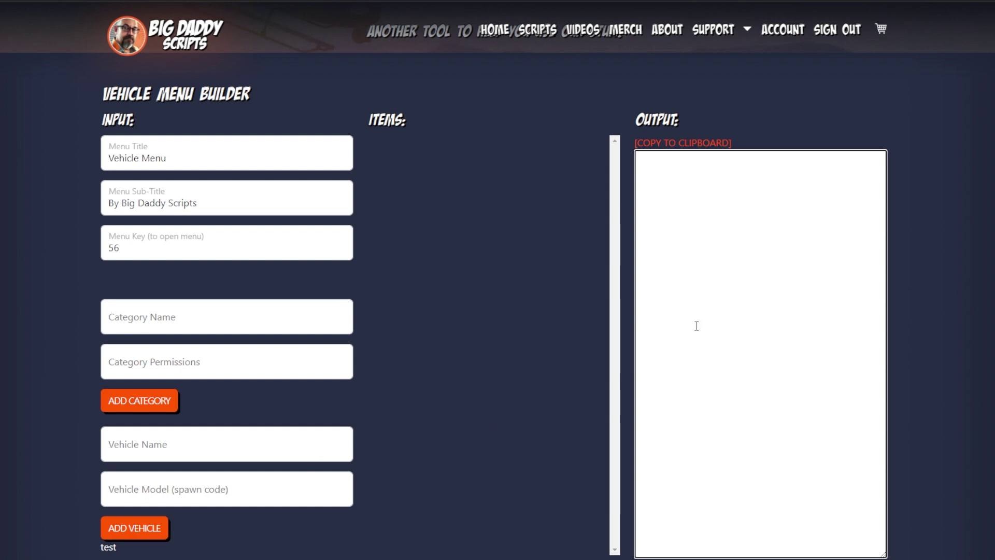
{"action": "key", "text": "ctrl+v"}
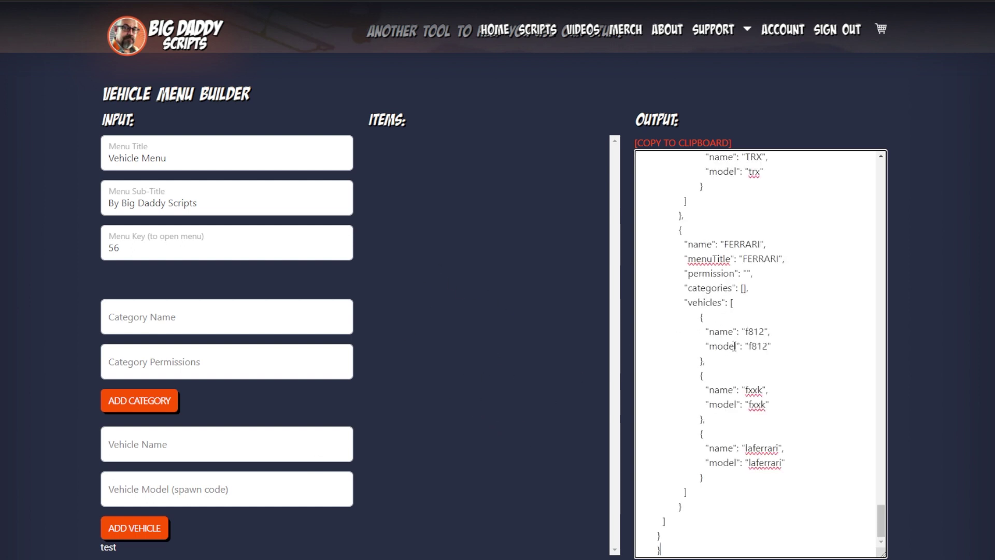
{"action": "scroll", "coordinate": [961, 295], "scroll_direction": "down", "scroll_amount": 3}
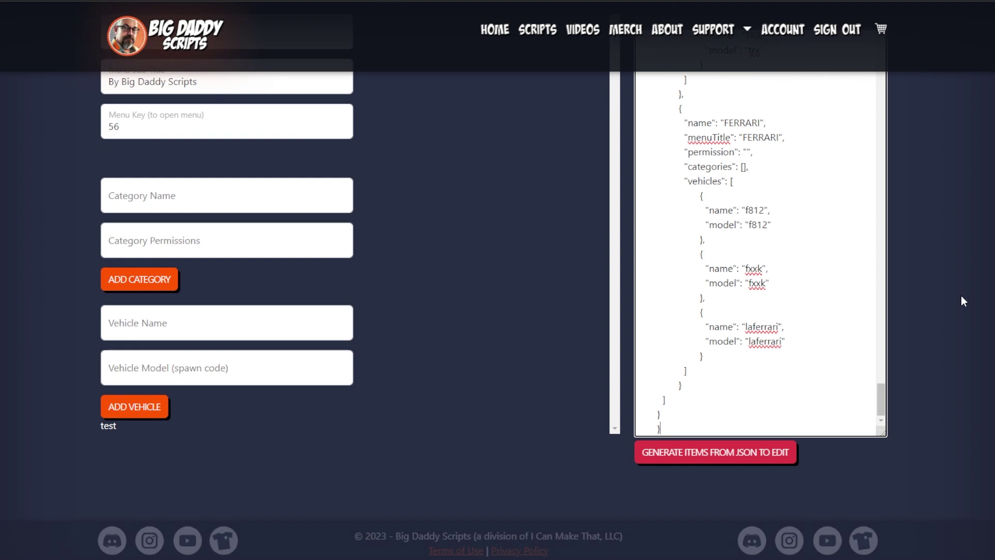
Generate editable items from the pasted JSON and scroll down to the FERRARI group.
{"action": "left_click", "coordinate": [701, 461]}
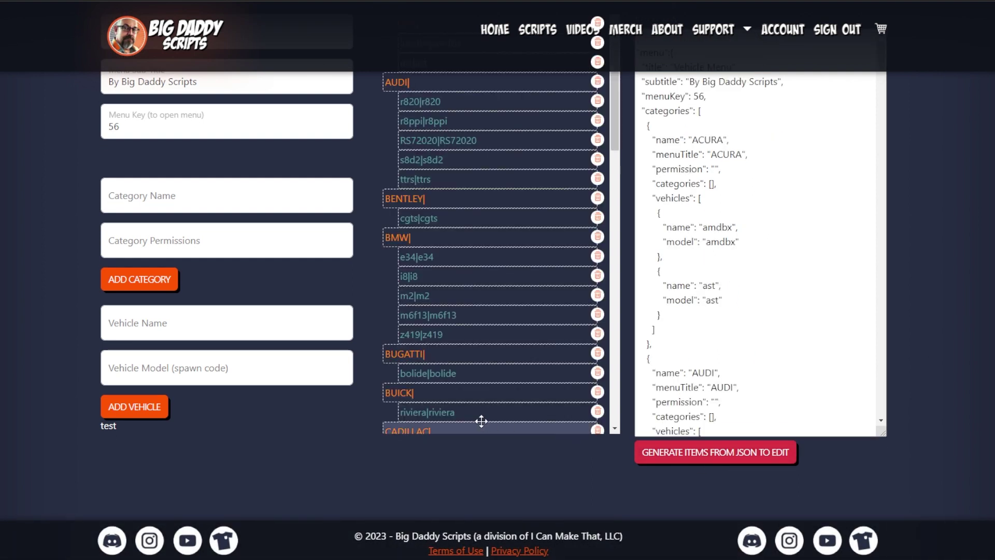
{"action": "scroll", "coordinate": [481, 421], "scroll_direction": "up", "scroll_amount": 4}
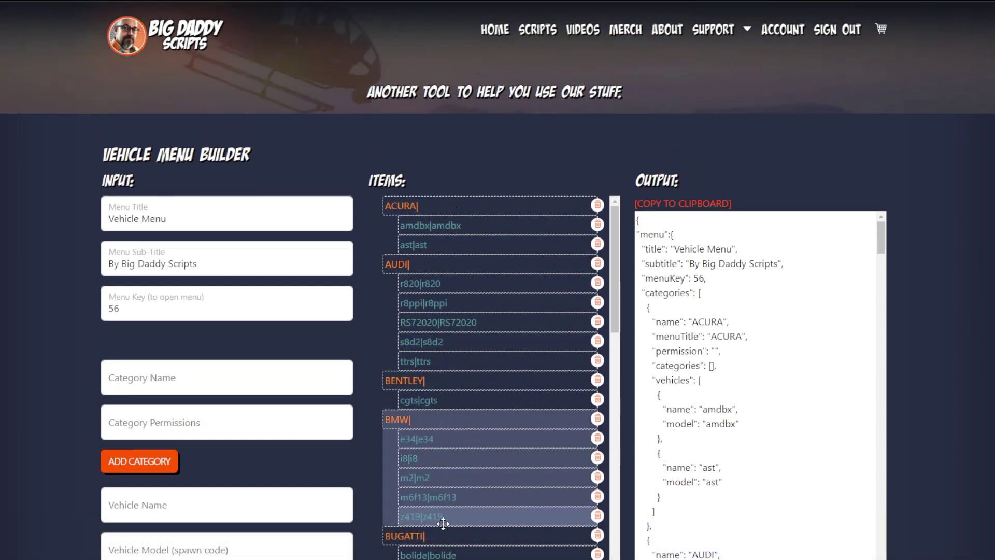
{"action": "scroll", "coordinate": [990, 265], "scroll_direction": "down", "scroll_amount": 2}
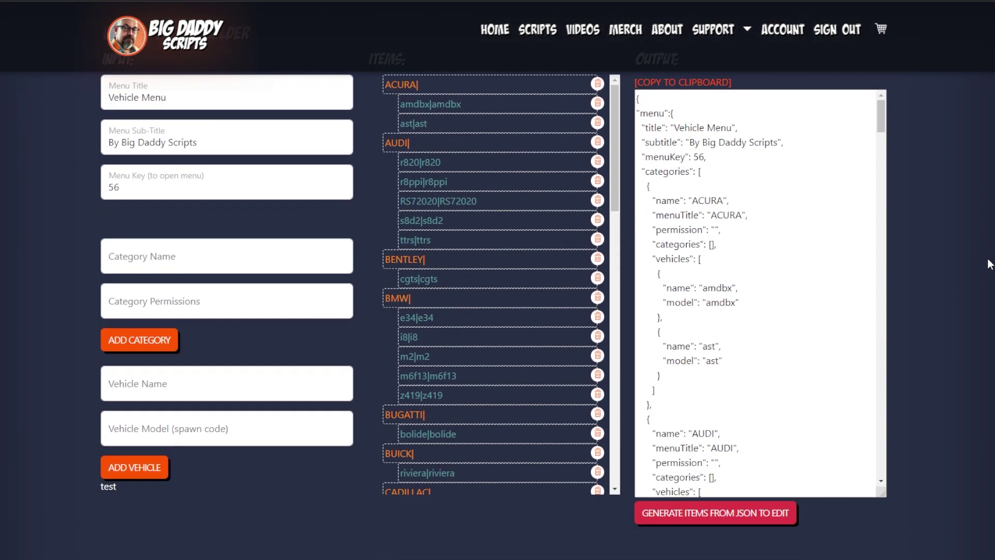
{"action": "scroll", "coordinate": [448, 255], "scroll_direction": "down", "scroll_amount": 15}
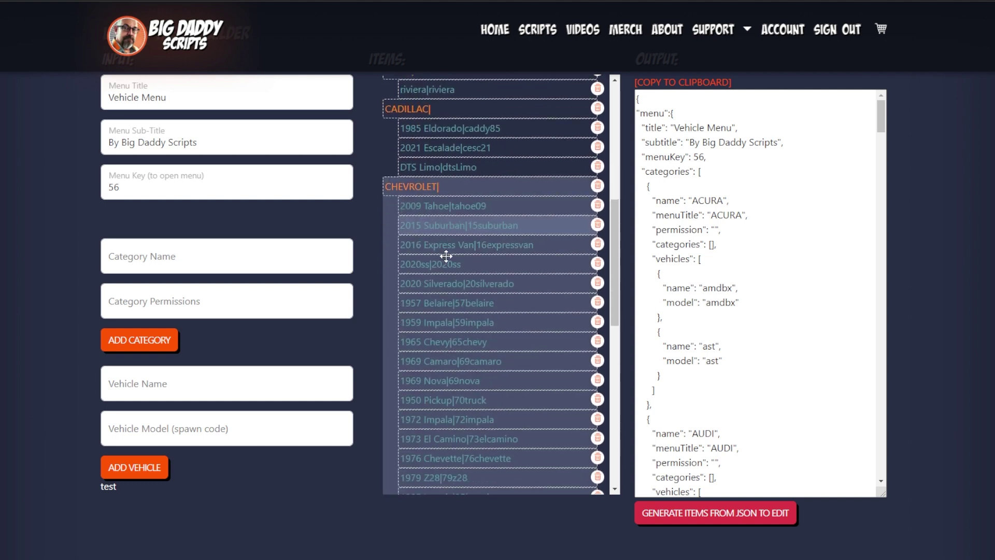
{"action": "scroll", "coordinate": [446, 256], "scroll_direction": "down", "scroll_amount": 3}
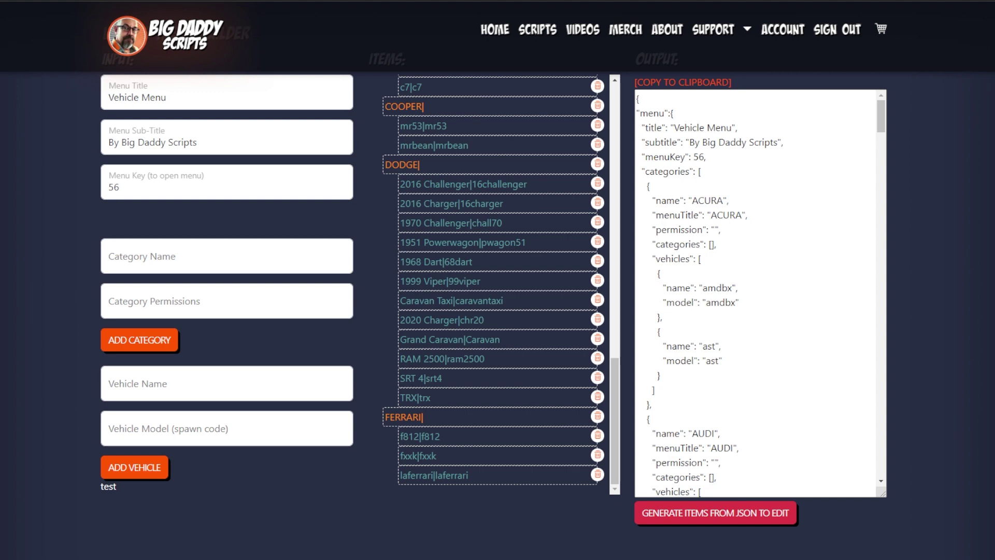
Add a new FORD category at the end of the items list.
{"action": "left_click", "coordinate": [210, 250]}
{"action": "type", "text": "FORD"}
{"action": "left_click", "coordinate": [148, 340]}
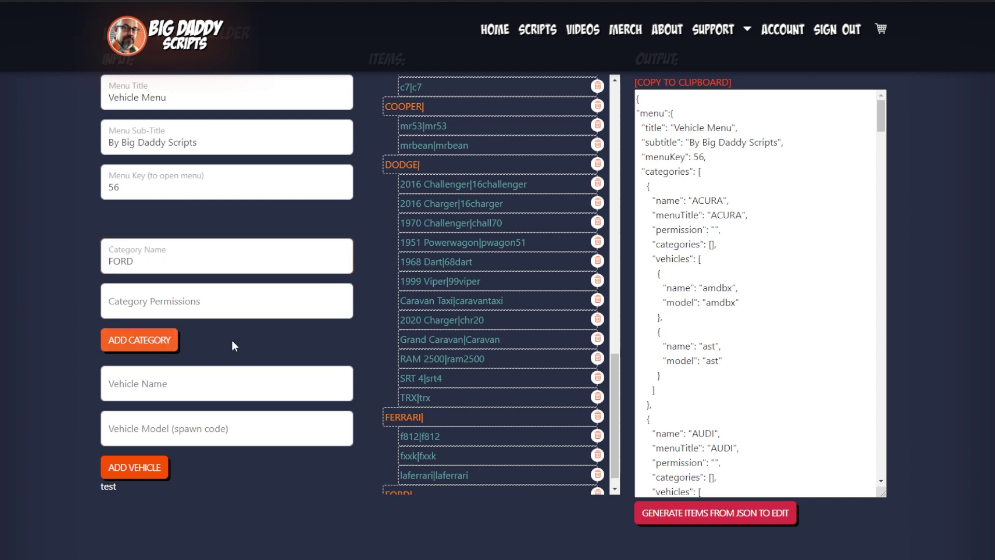
{"action": "scroll", "coordinate": [463, 320], "scroll_direction": "down", "scroll_amount": 1}
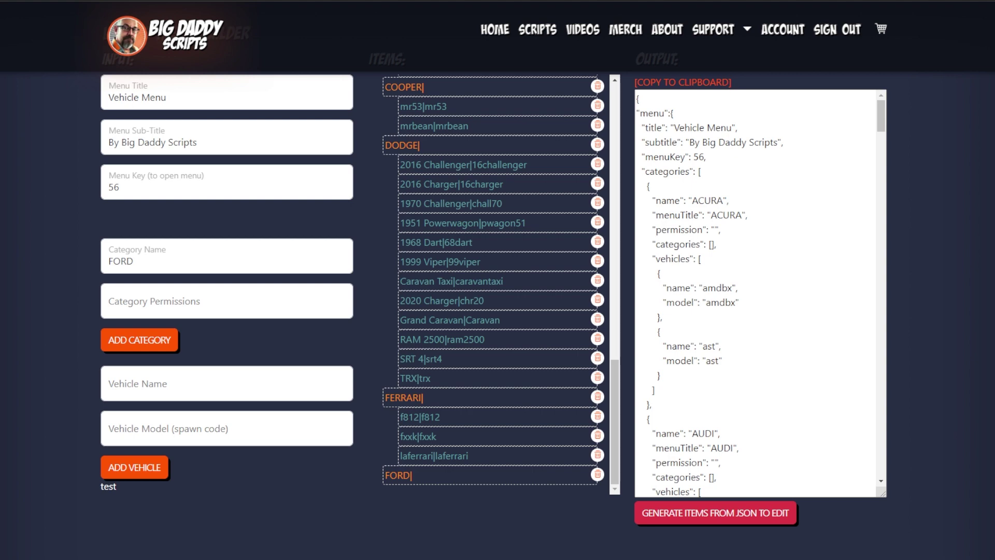
Add a 2010 Focus with spawn code focus10 and nest it under FORD.
{"action": "left_click", "coordinate": [197, 387]}
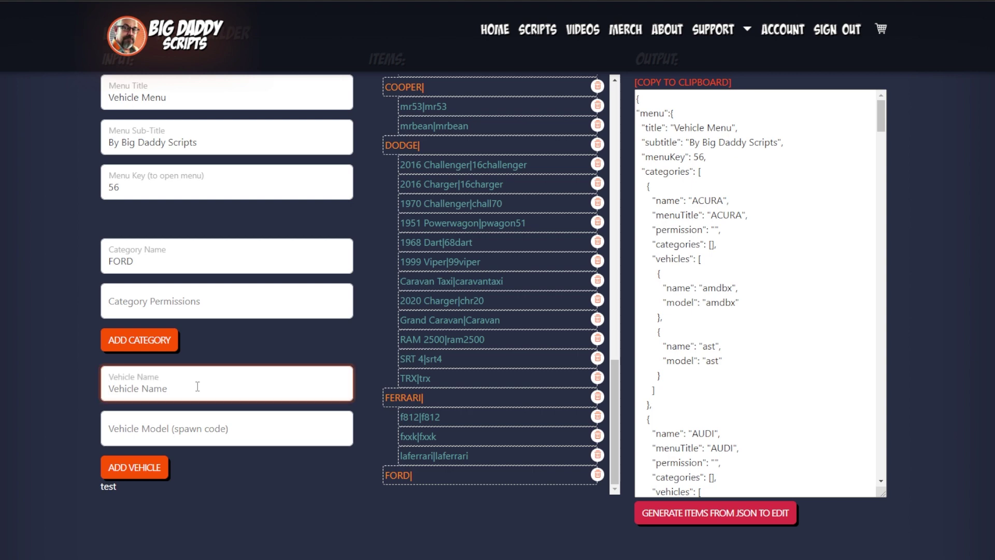
{"action": "type", "text": "2010 Focus"}
{"action": "key", "text": "Tab"}
{"action": "type", "text": "focus10"}
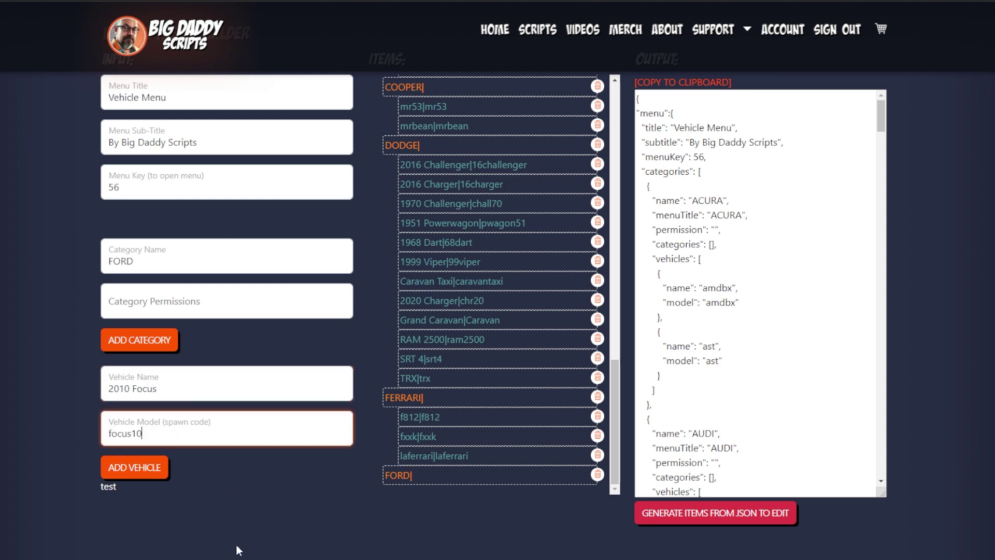
{"action": "left_click", "coordinate": [124, 473]}
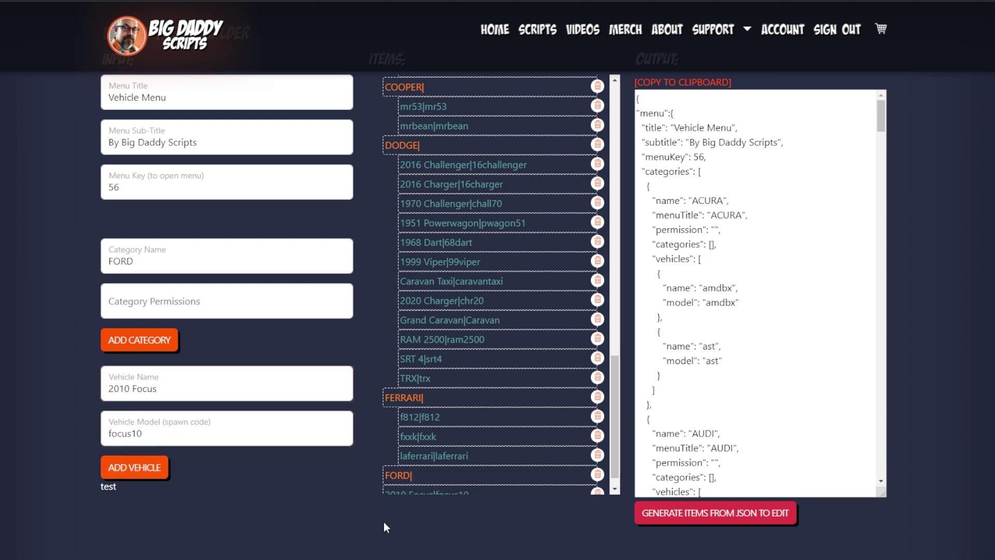
{"action": "left_click_drag", "start_coordinate": [417, 481], "coordinate": [435, 475]}
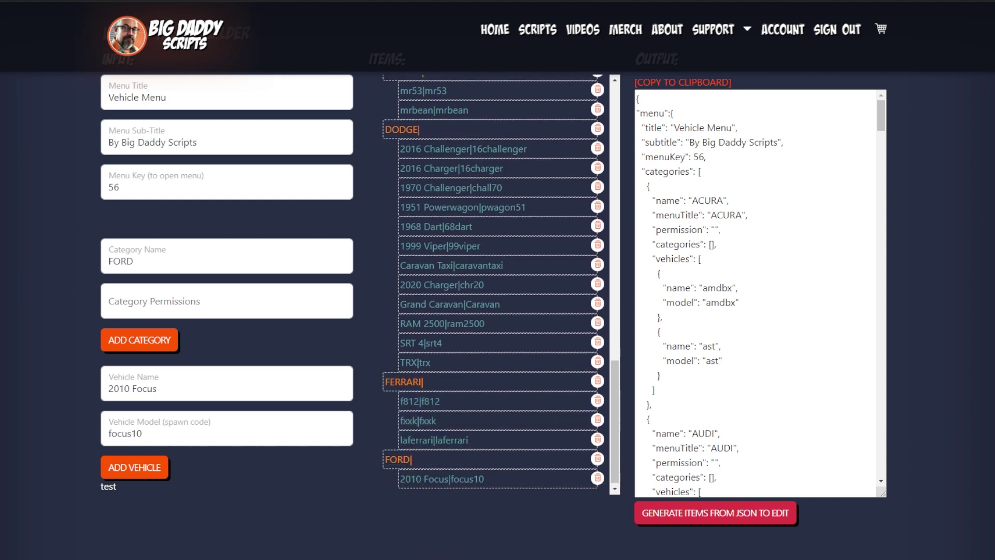
Check the FORD entry in the output and copy the updated menu JSON.
{"action": "scroll", "coordinate": [340, 488], "scroll_direction": "down", "scroll_amount": 2}
{"action": "scroll", "coordinate": [782, 330], "scroll_direction": "down", "scroll_amount": 10}
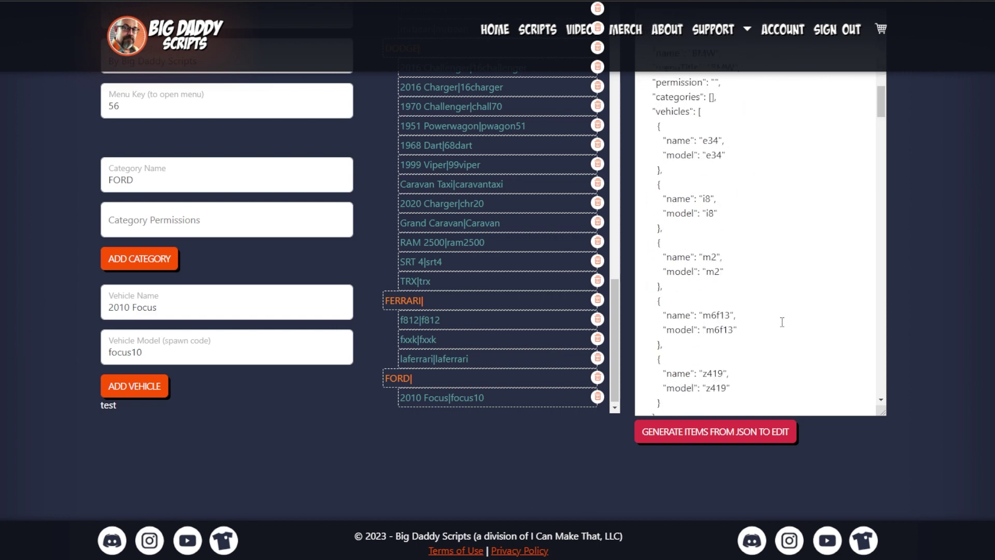
{"action": "scroll", "coordinate": [782, 330], "scroll_direction": "down", "scroll_amount": 20}
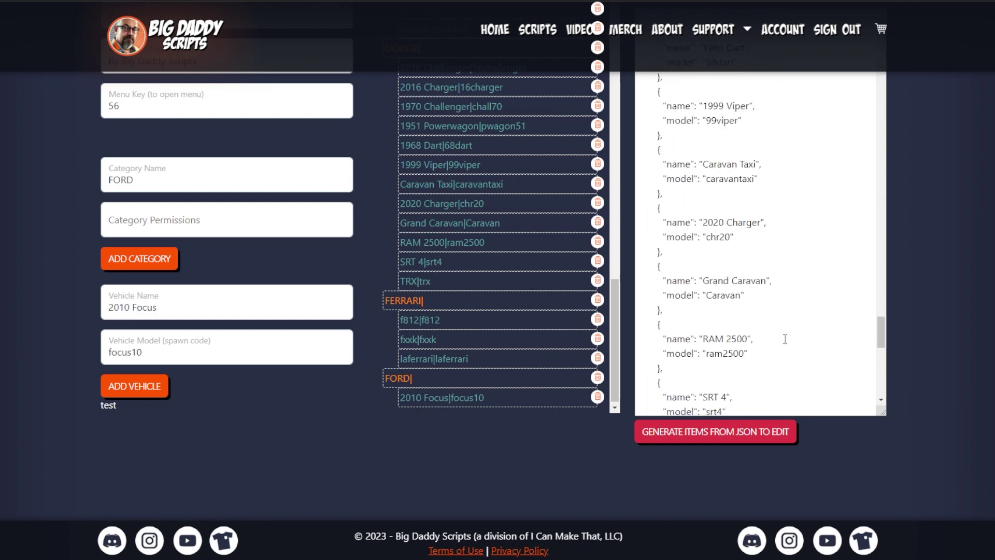
{"action": "scroll", "coordinate": [785, 339], "scroll_direction": "down", "scroll_amount": 2}
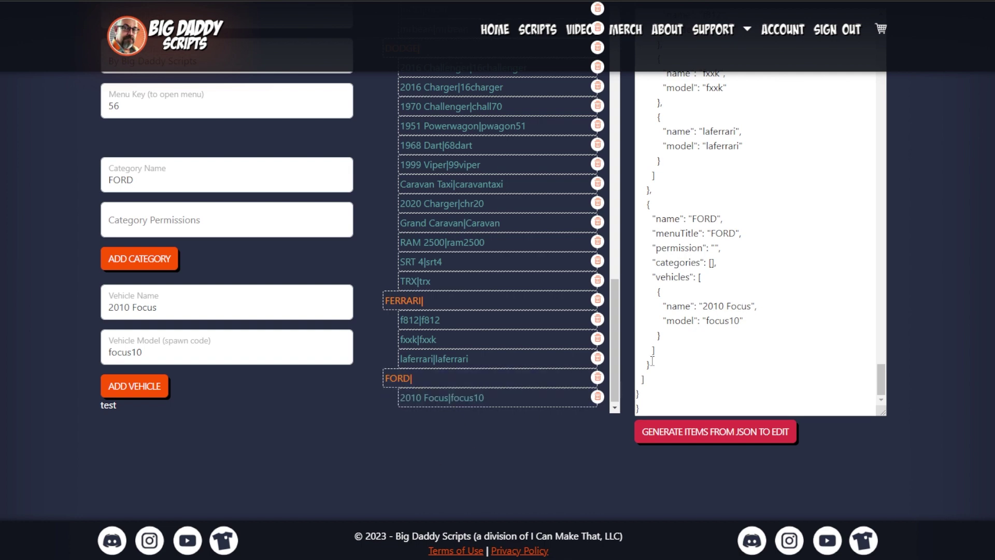
{"action": "scroll", "coordinate": [924, 255], "scroll_direction": "up", "scroll_amount": 3}
{"action": "scroll", "coordinate": [926, 260], "scroll_direction": "up", "scroll_amount": 1}
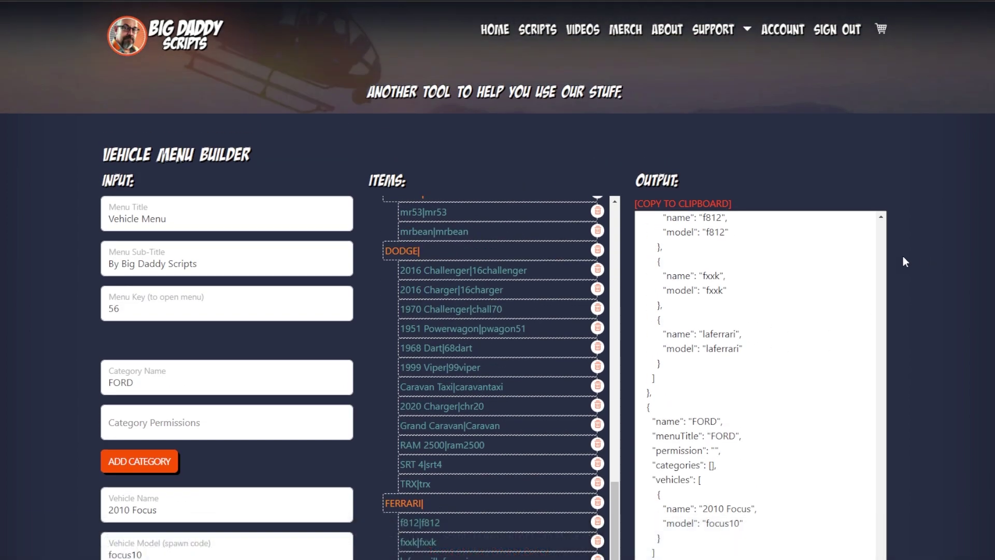
{"action": "left_click", "coordinate": [697, 205]}
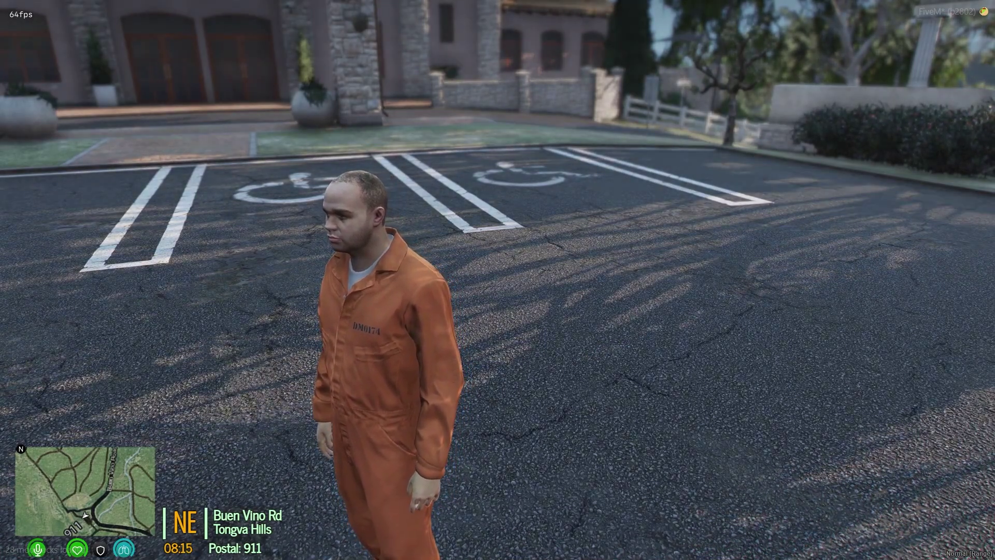
Open the Big Daddy Scripts Vehicle Menu in FiveM with the F5 key.
{"action": "key", "text": "F5"}
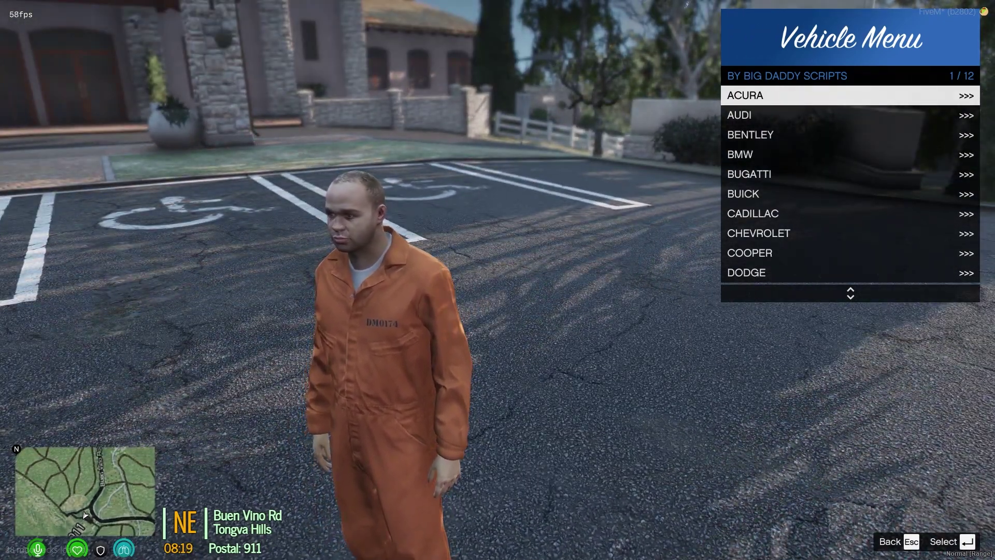
Open the FORD category and spawn the 2010 Focus.
{"action": "key", "text": "Down"}
{"action": "key", "text": "Down"}
{"action": "key", "text": "Down"}
{"action": "key", "text": "Down"}
{"action": "key", "text": "Down"}
{"action": "key", "text": "Down"}
{"action": "key", "text": "Down"}
{"action": "key", "text": "Down"}
{"action": "key", "text": "Down"}
{"action": "key", "text": "Down"}
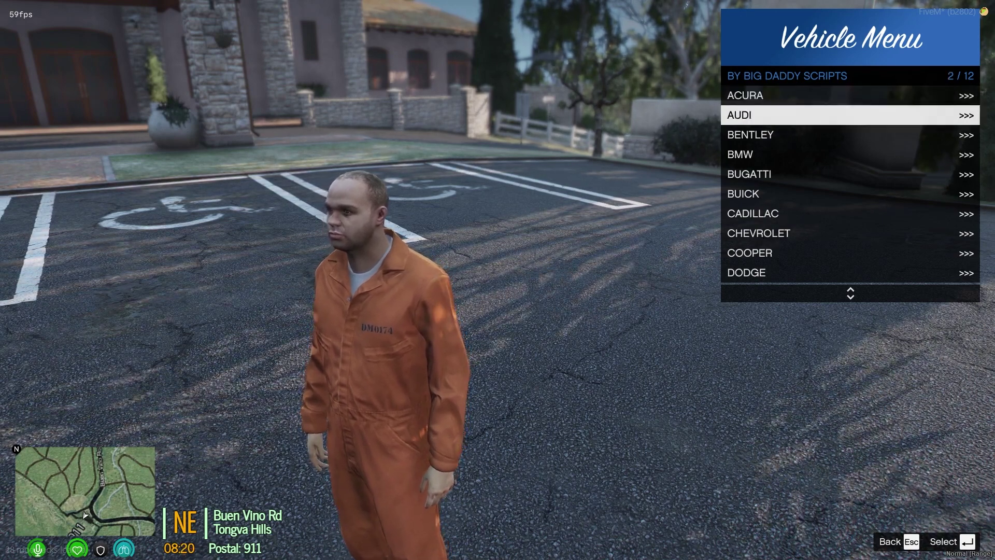
{"action": "key", "text": "Down"}
{"action": "key", "text": "Down"}
{"action": "key", "text": "Down"}
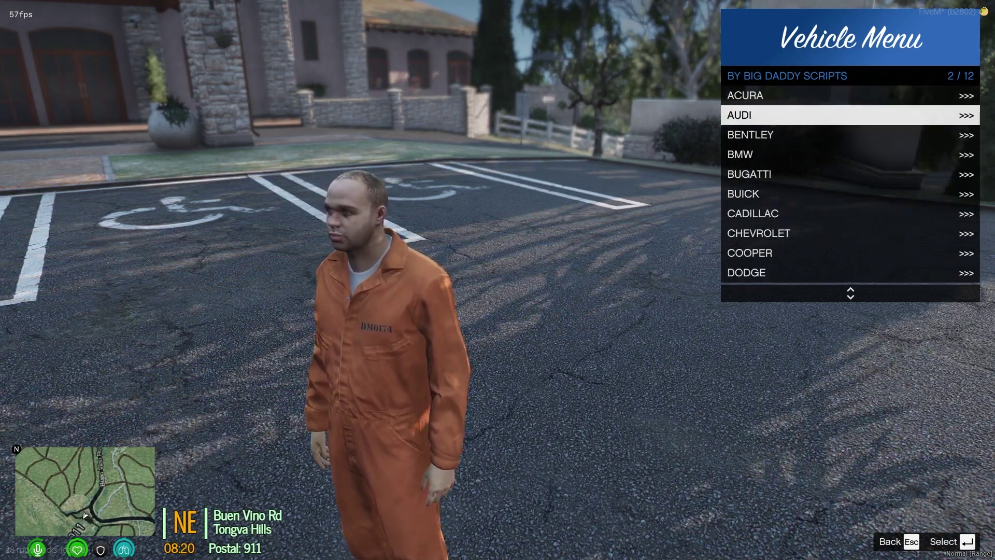
{"action": "key", "text": "Up"}
{"action": "key", "text": "Up"}
{"action": "key", "text": "Return"}
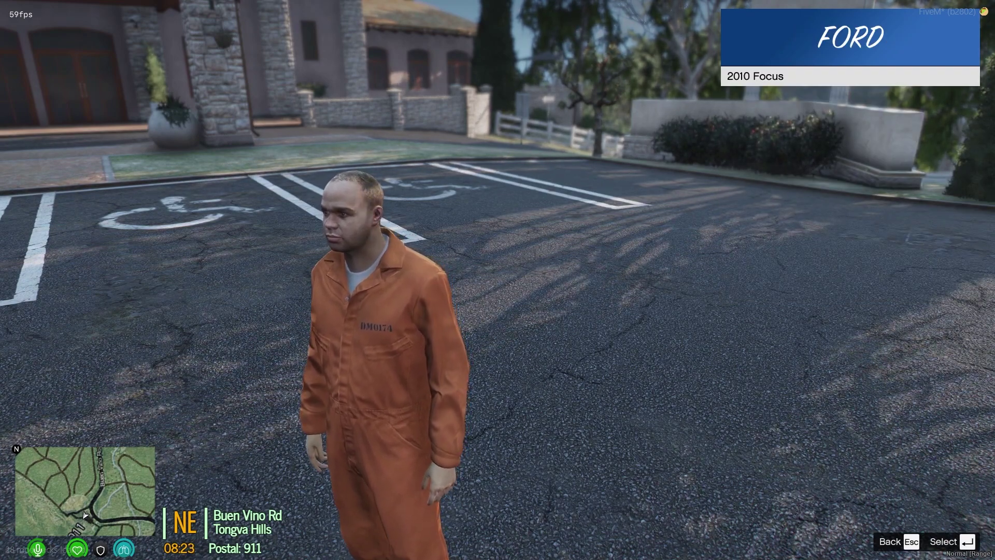
{"action": "key", "text": "Return"}
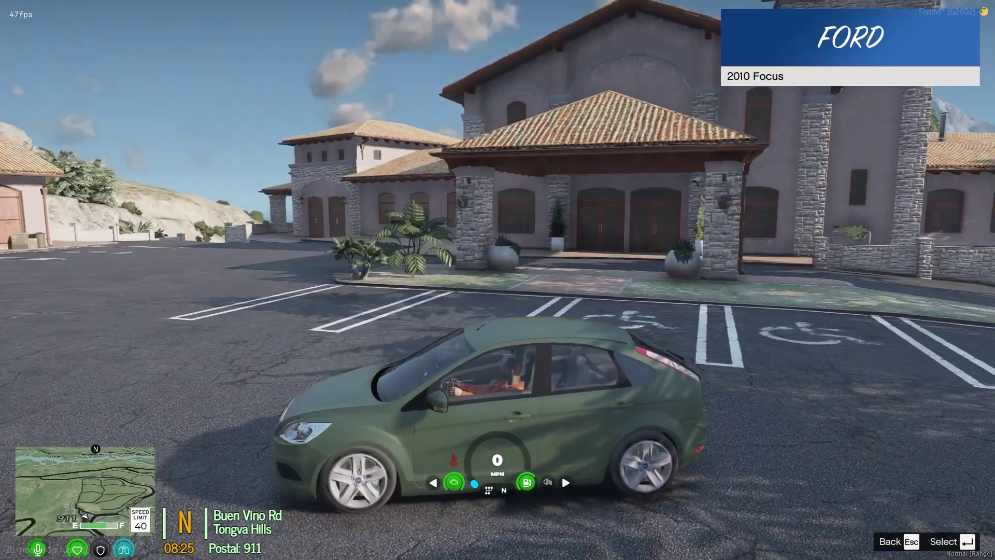
Go back to the brands, open DODGE and spawn the 2016 Challenger instead.
{"action": "key", "text": "Escape"}
{"action": "key", "text": "Up"}
{"action": "key", "text": "Up"}
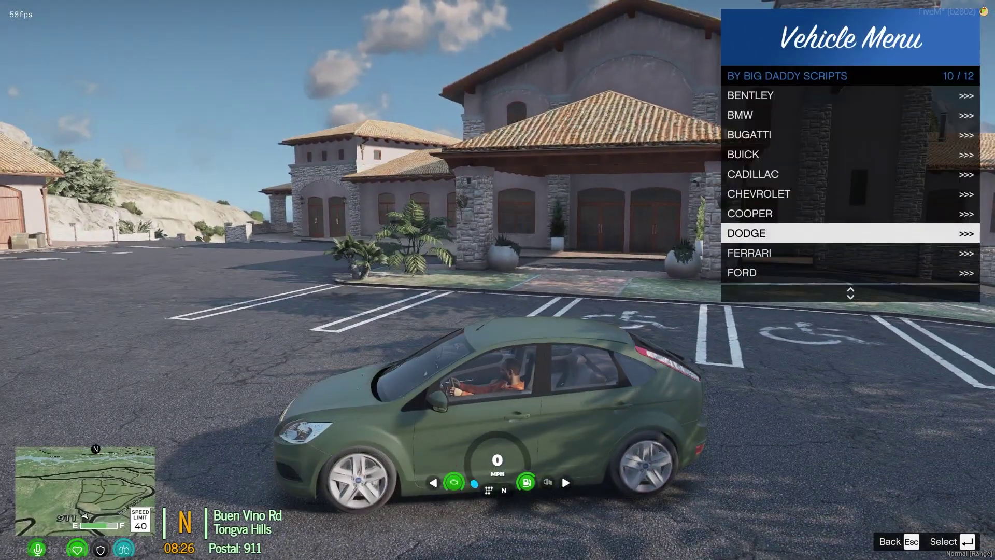
{"action": "key", "text": "Return"}
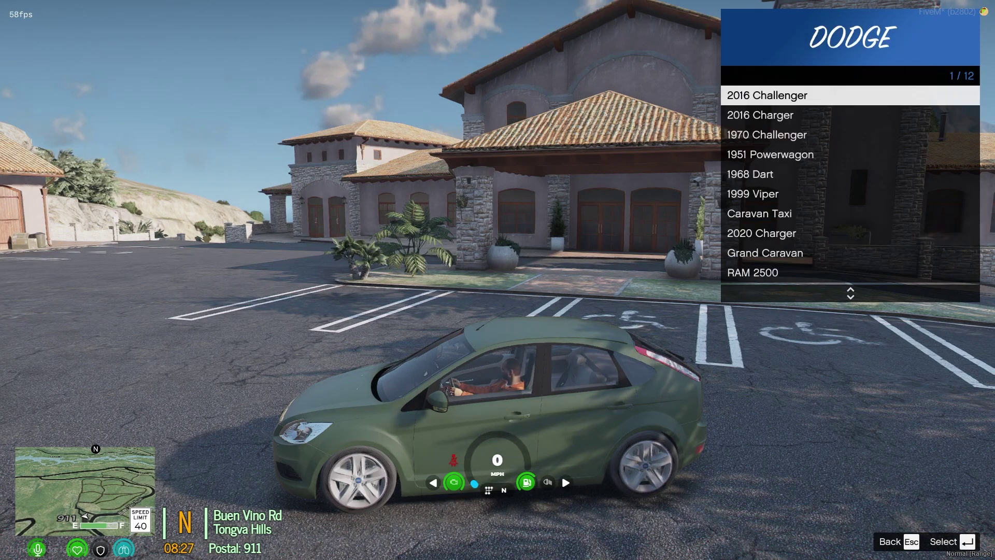
{"action": "key", "text": "Return"}
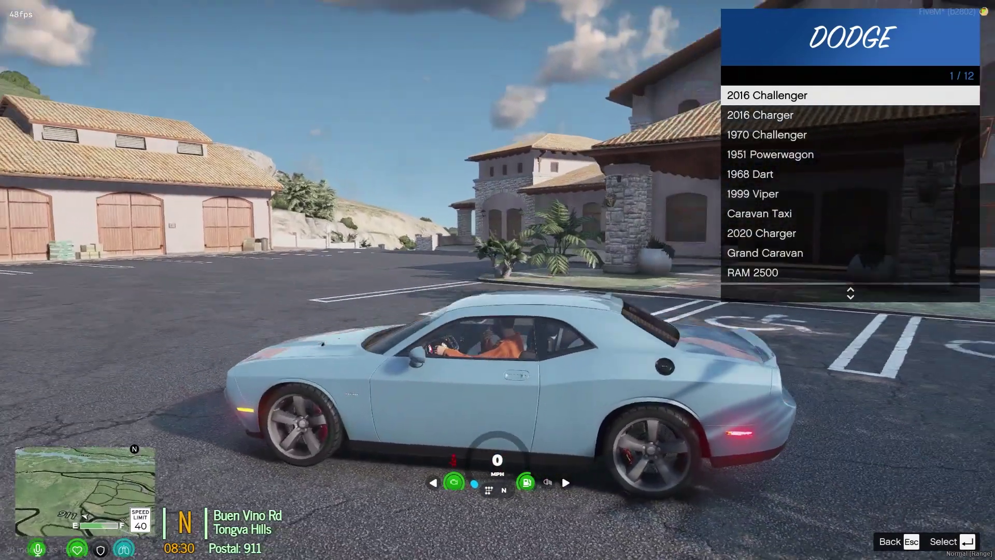
{"action": "key", "text": "Escape"}
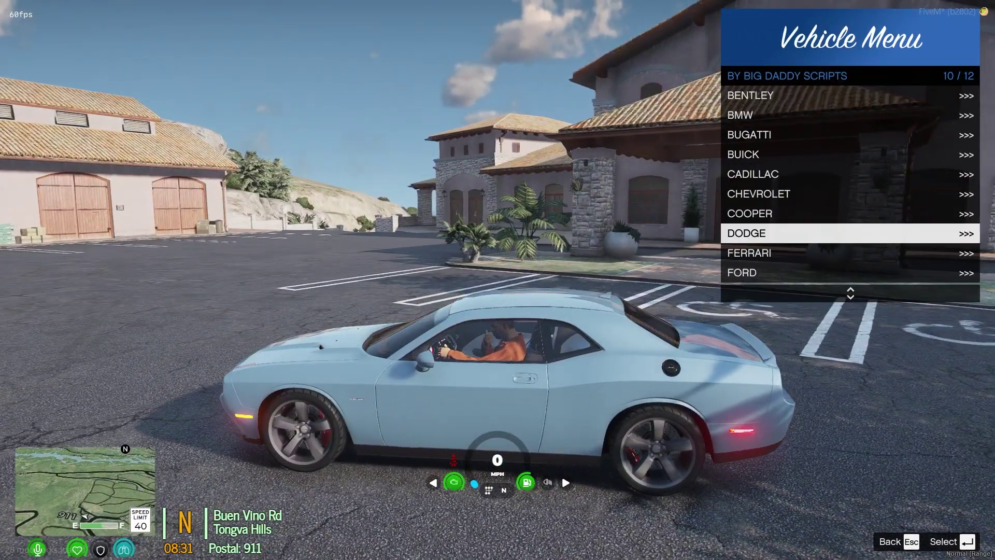
Browse the Vehicle Menu brand list up to the top, then down to AUDI.
{"action": "key", "text": "Up"}
{"action": "key", "text": "Up"}
{"action": "key", "text": "Up"}
{"action": "key", "text": "Up"}
{"action": "key", "text": "Up"}
{"action": "key", "text": "Up"}
{"action": "key", "text": "Up"}
{"action": "key", "text": "Up"}
{"action": "key", "text": "Up"}
{"action": "key", "text": "Up"}
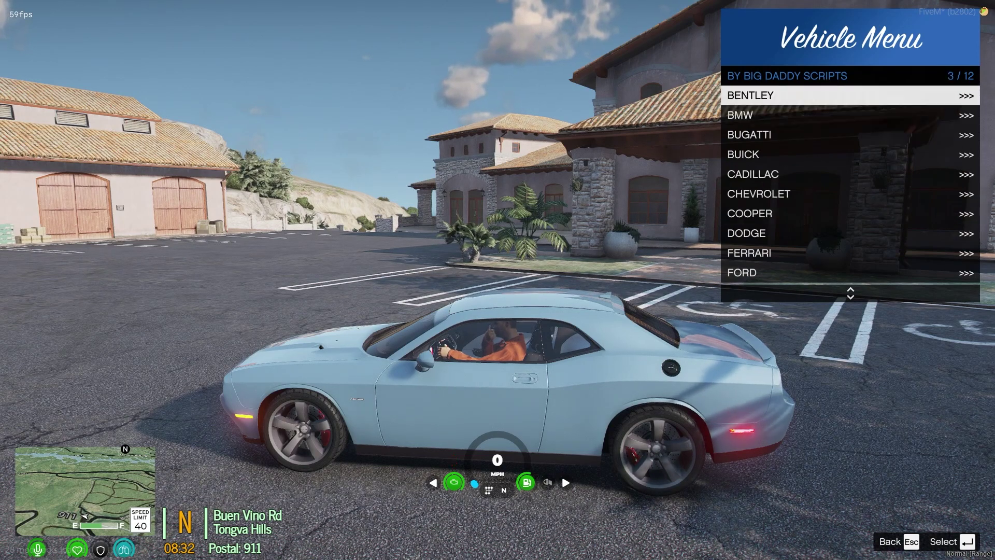
{"action": "key", "text": "Up"}
{"action": "key", "text": "Down"}
{"action": "key", "text": "Down"}
{"action": "key", "text": "Down"}
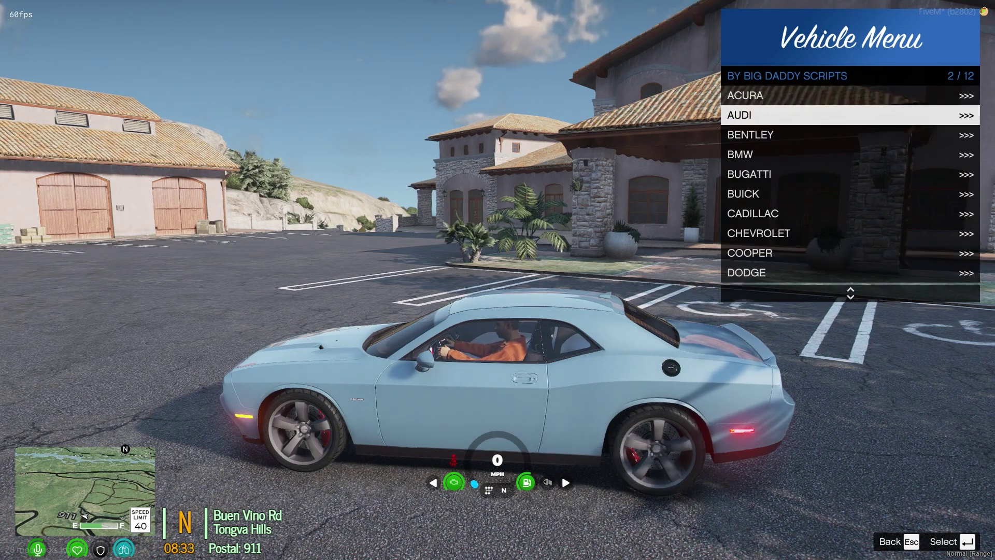